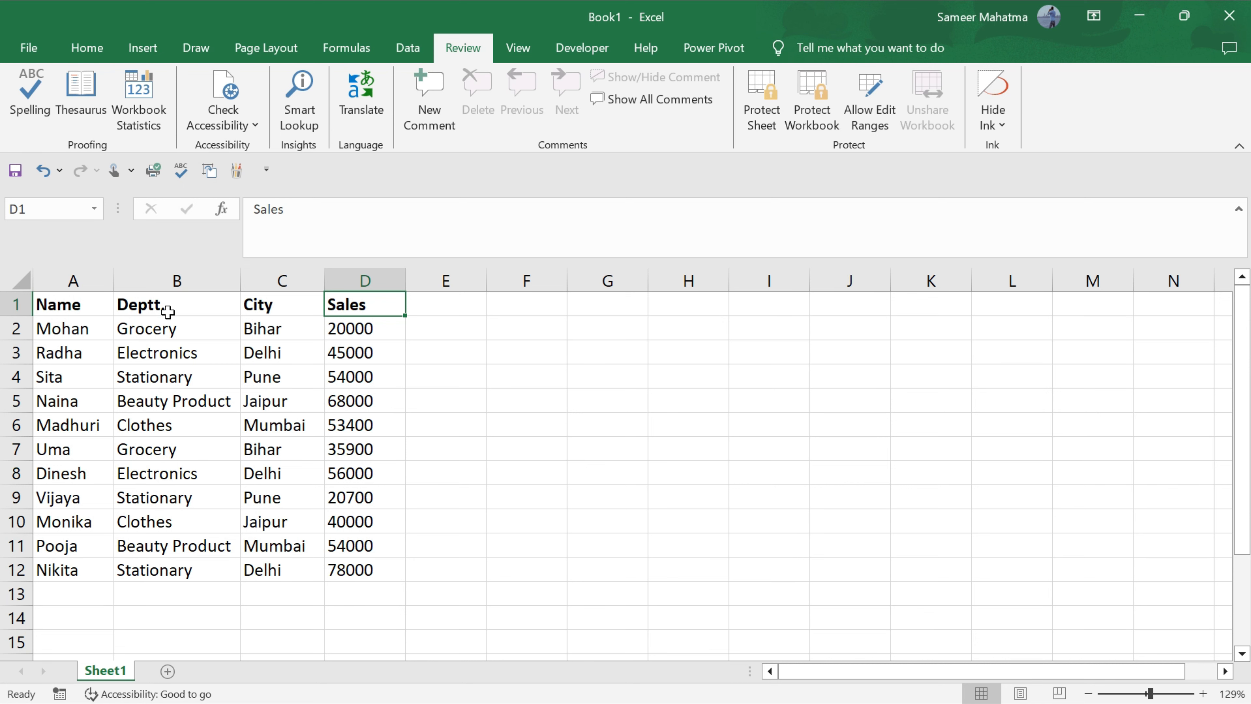
Step across the Name, Deptt., City and Sales headers in the table's first row.
left_click(80, 304)
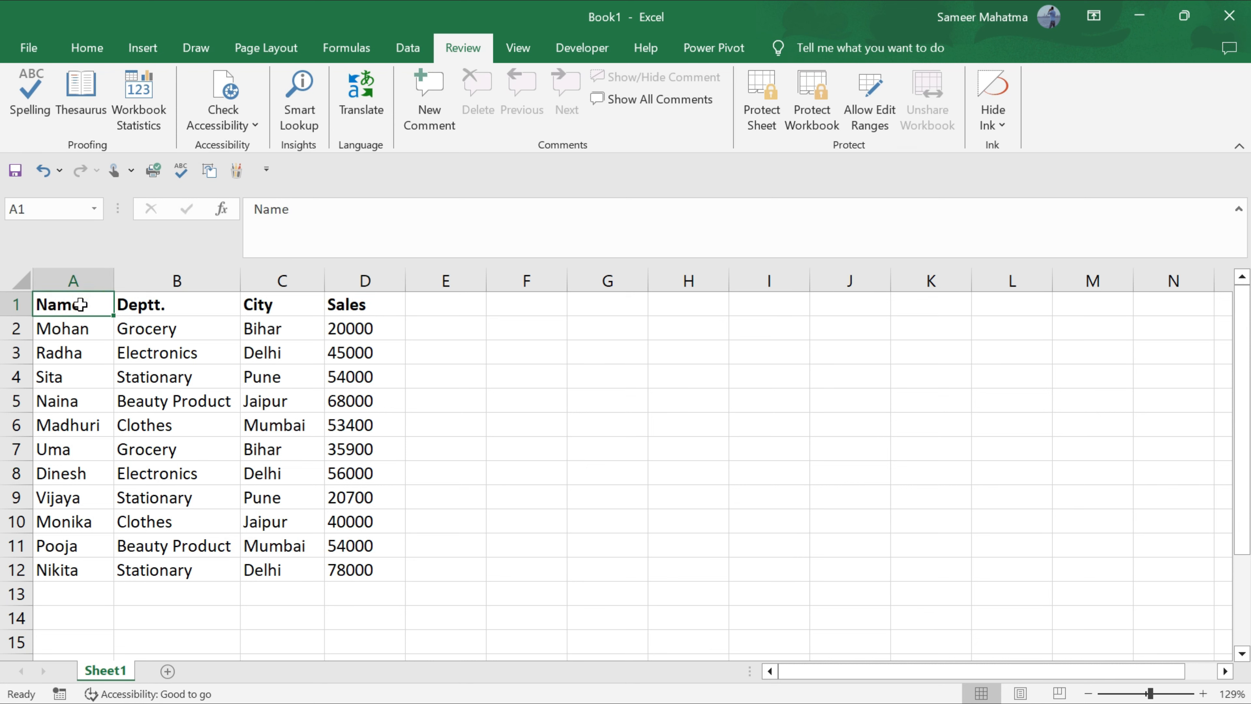
key("Tab")
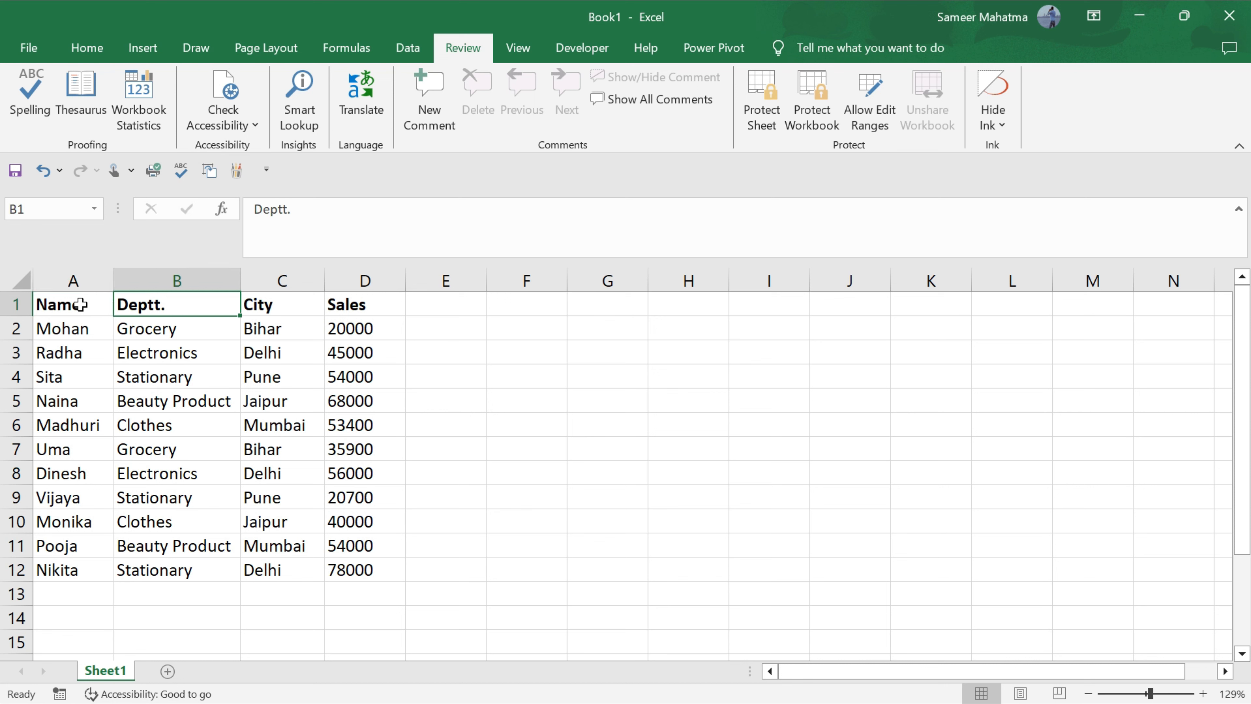
key("Tab")
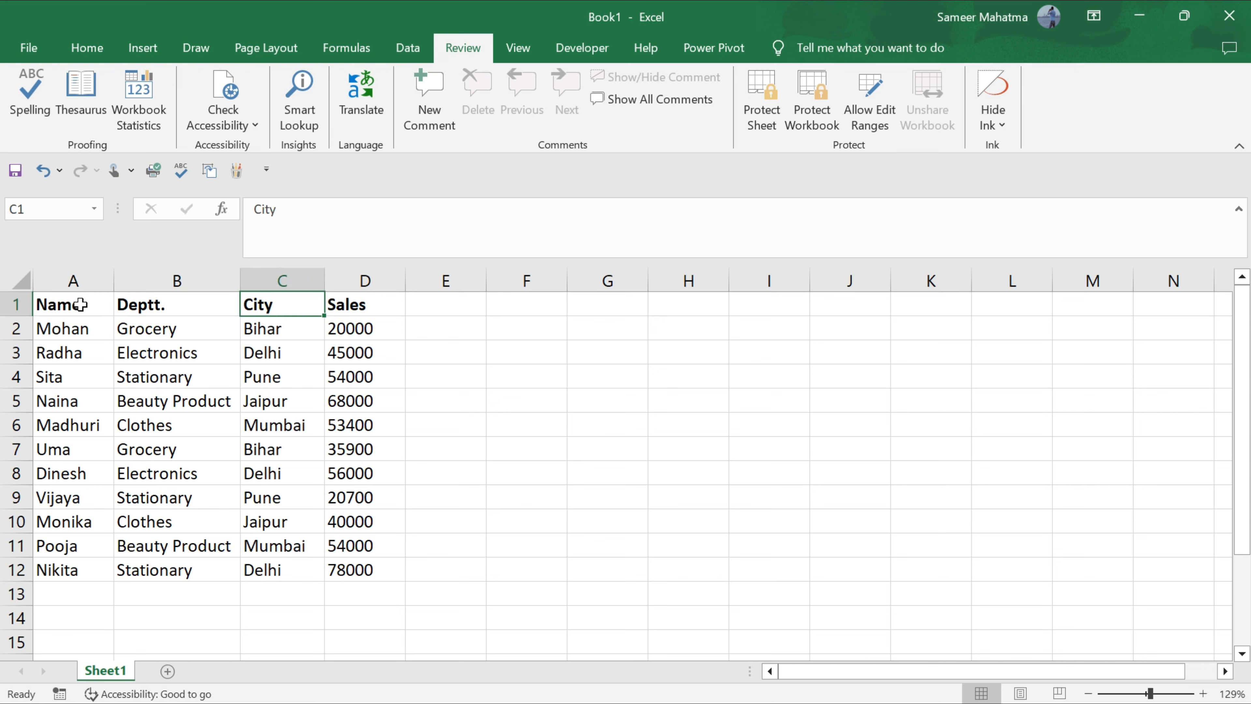
key("Tab")
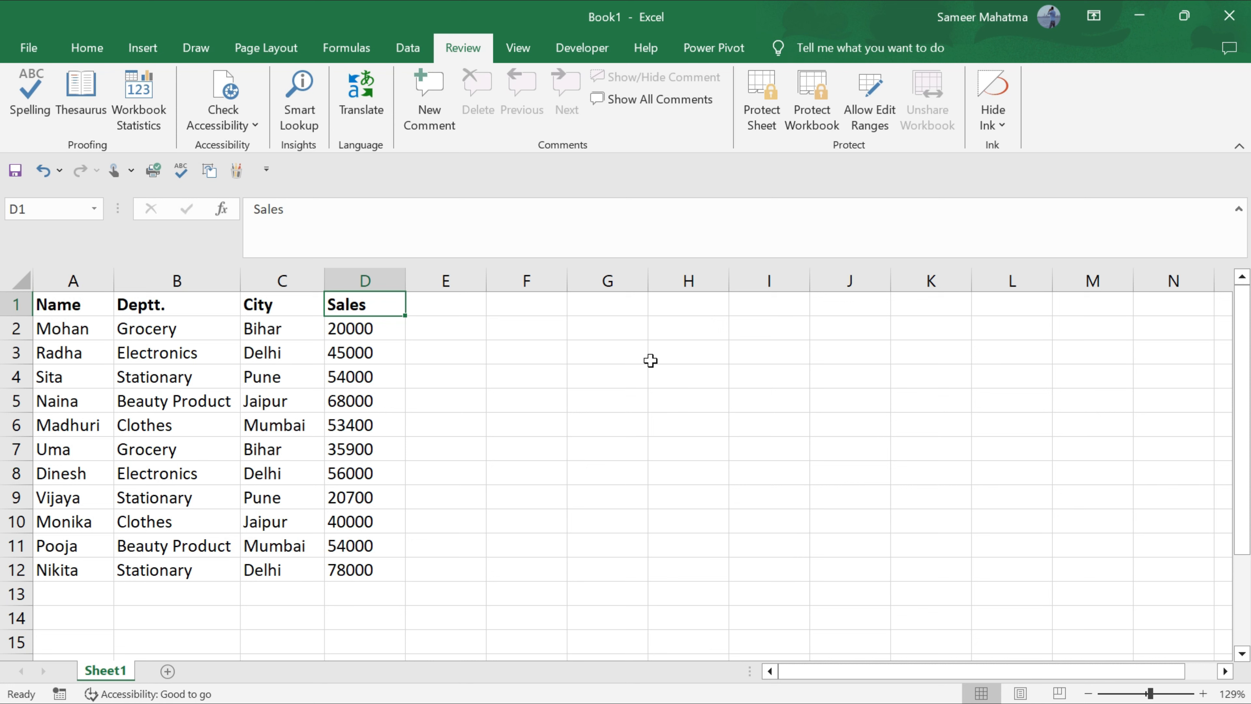
Protect Sheet1 with a confirmed password, allowing only selection of locked and unlocked cells.
key("ctrl+Home")
left_click(775, 119)
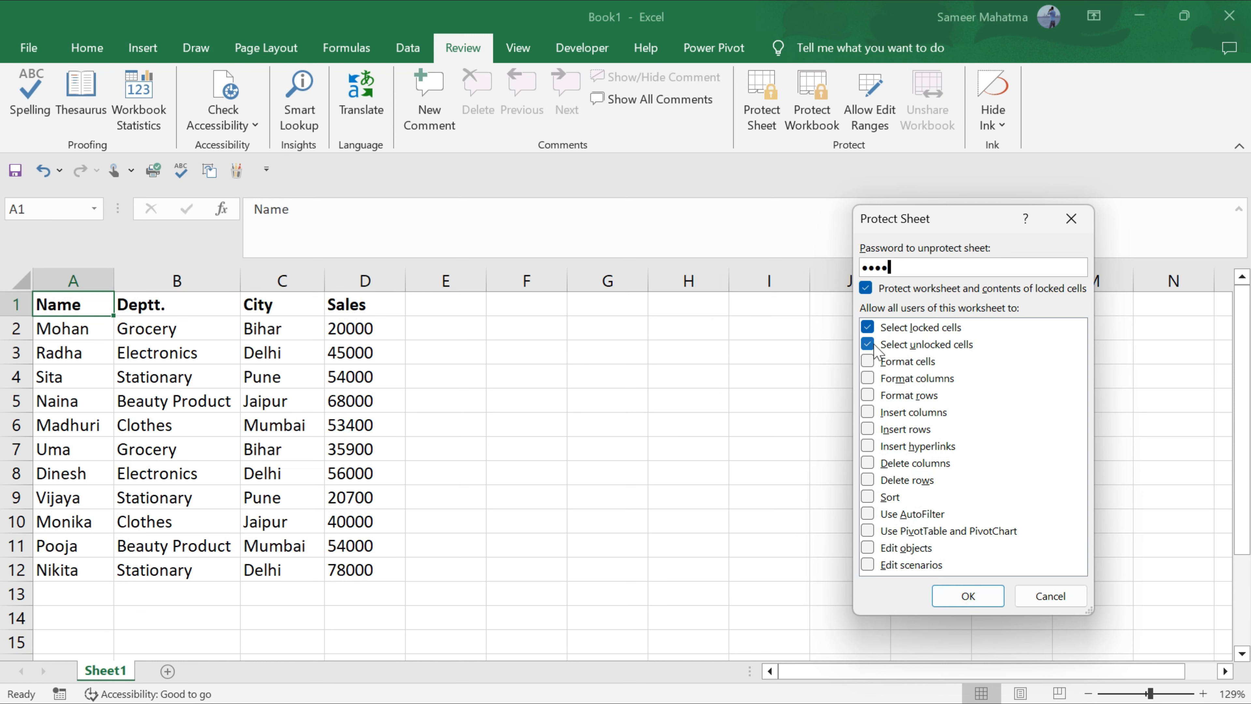
left_click(959, 599)
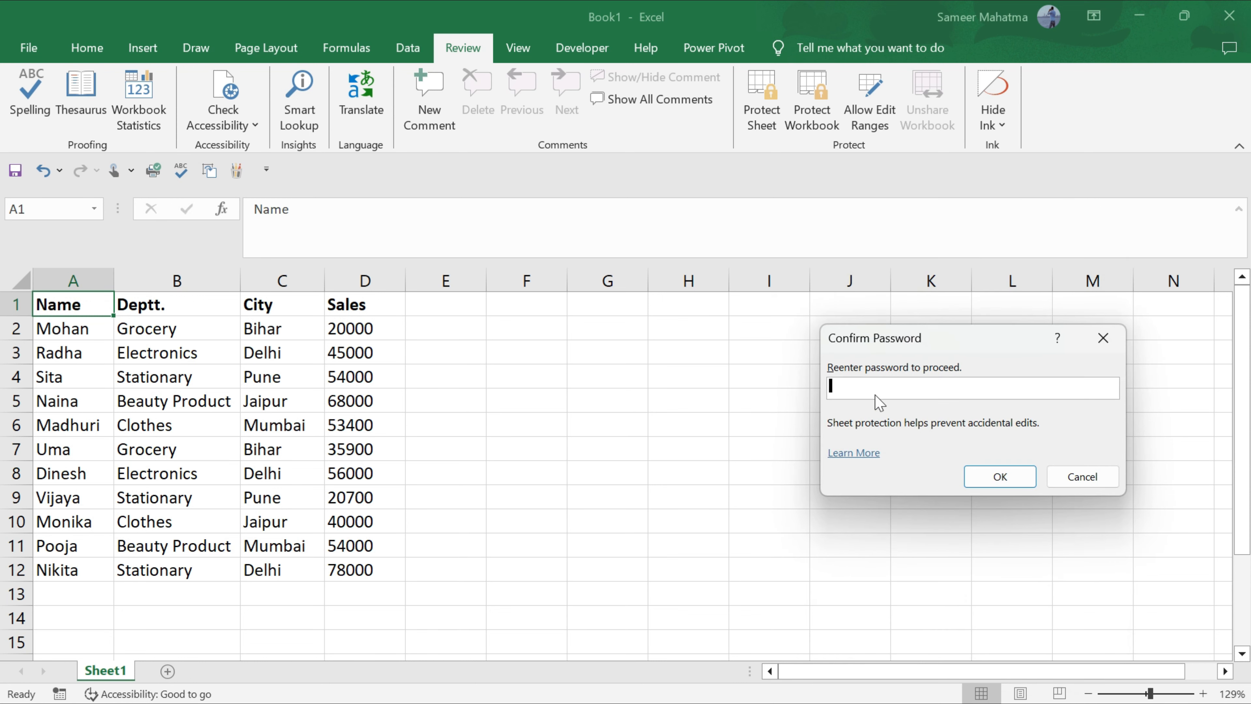
type("1234")
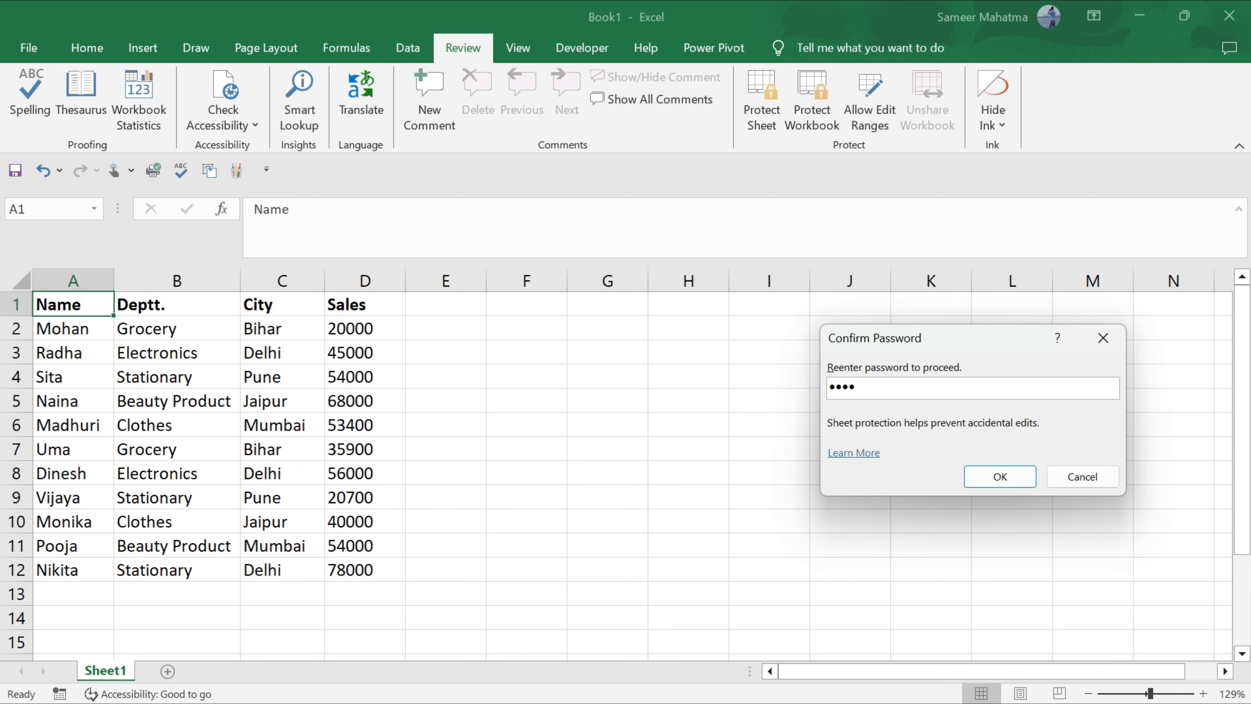
left_click(1005, 477)
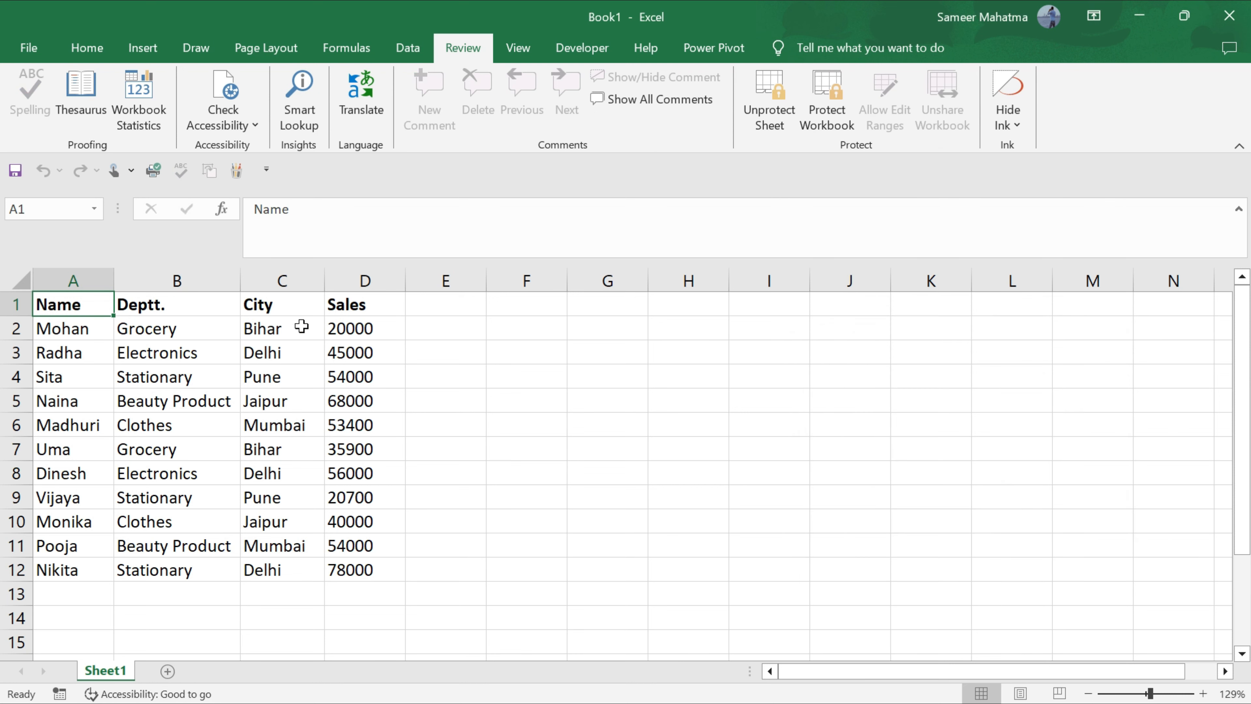
left_click(278, 345)
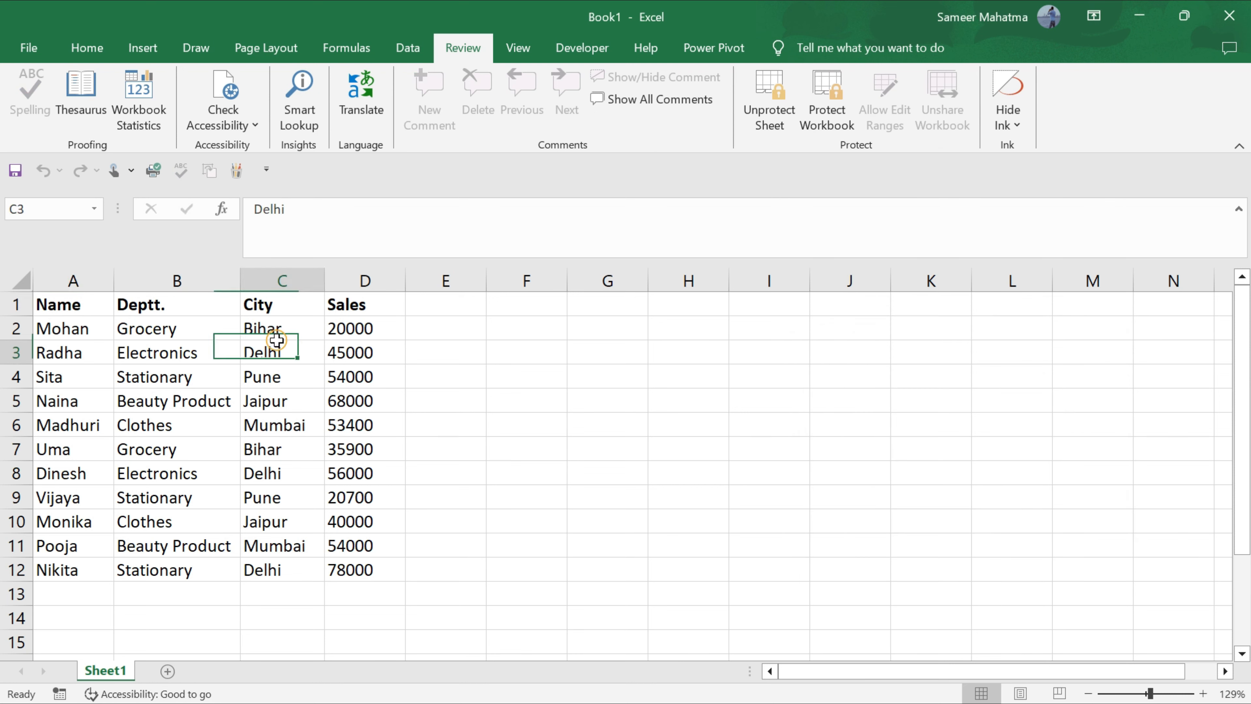
double_click(278, 363)
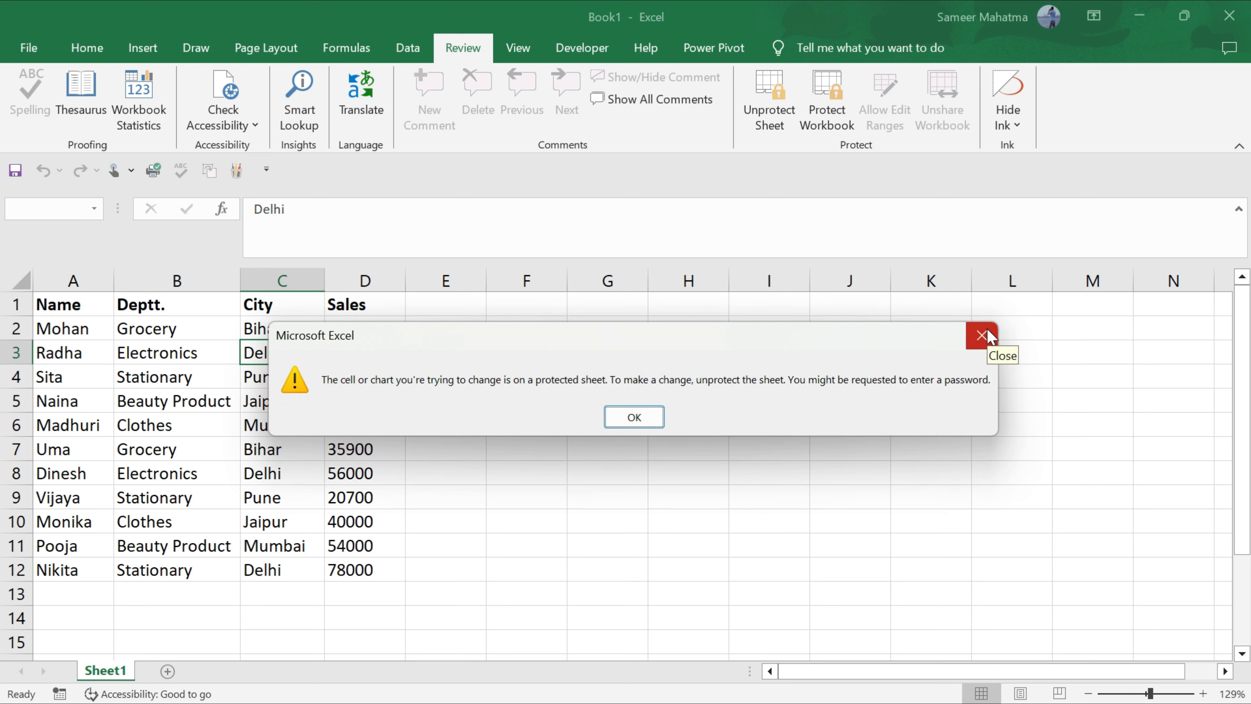
left_click(983, 336)
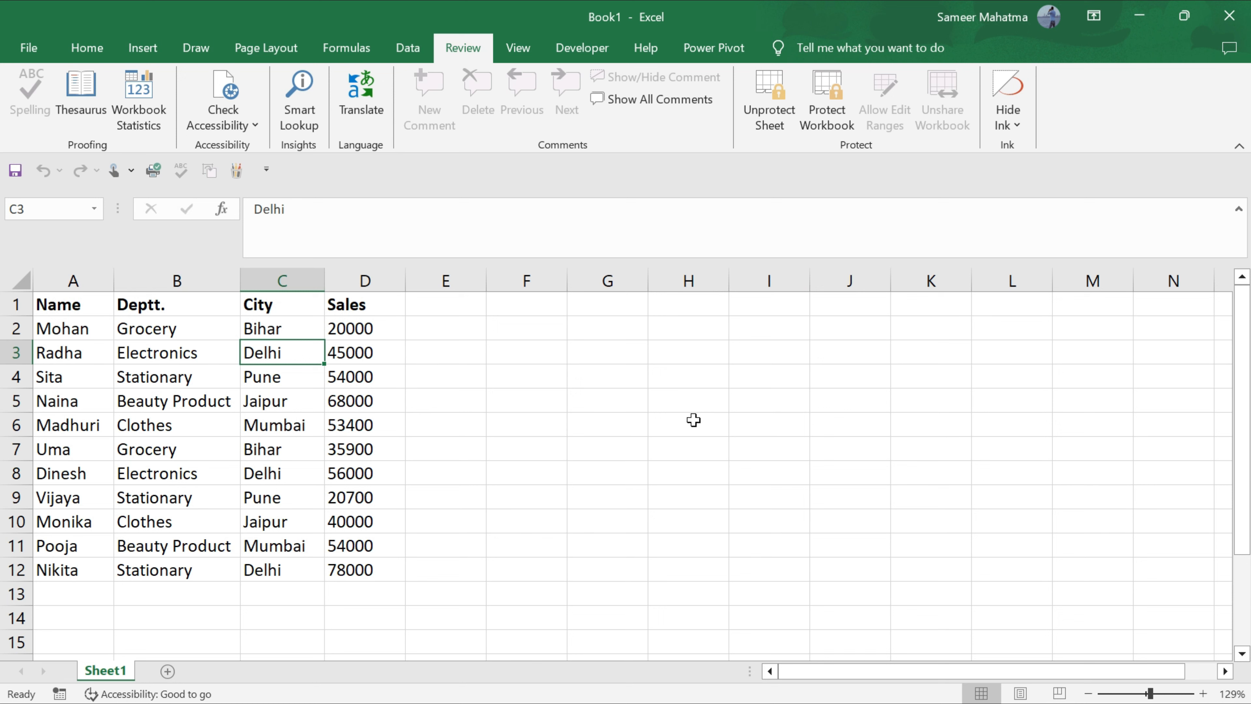
double_click(683, 408)
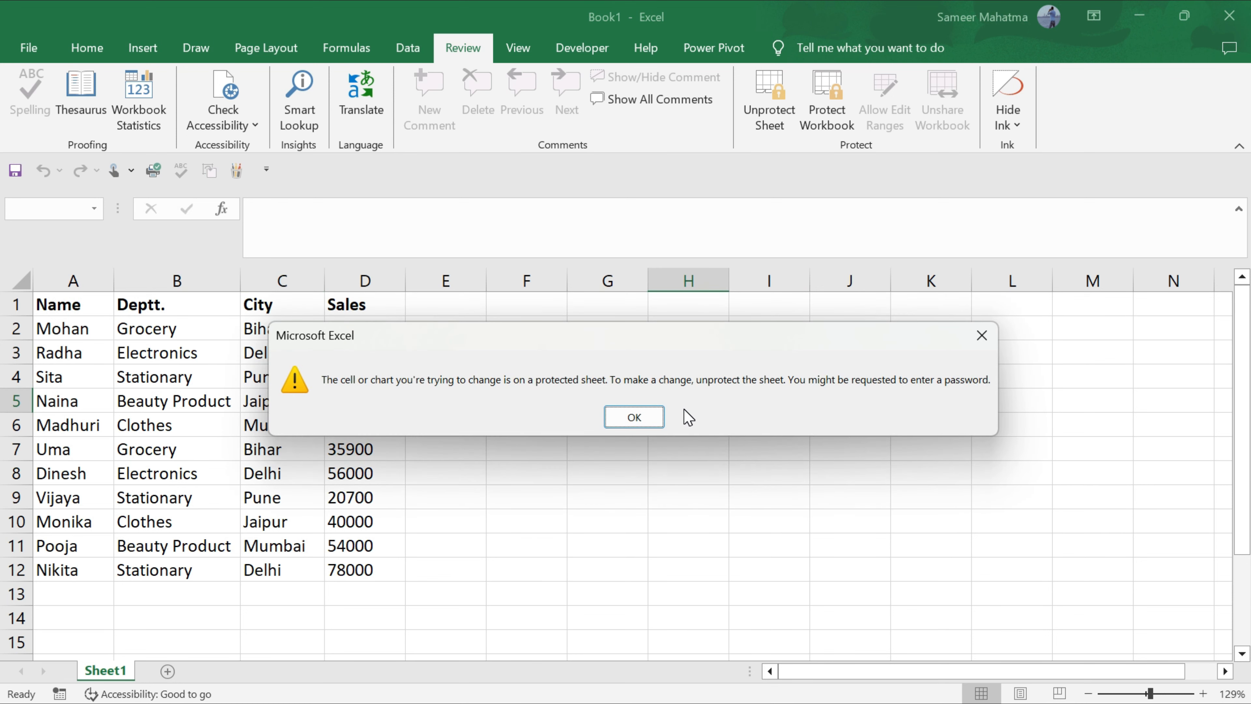
left_click(980, 336)
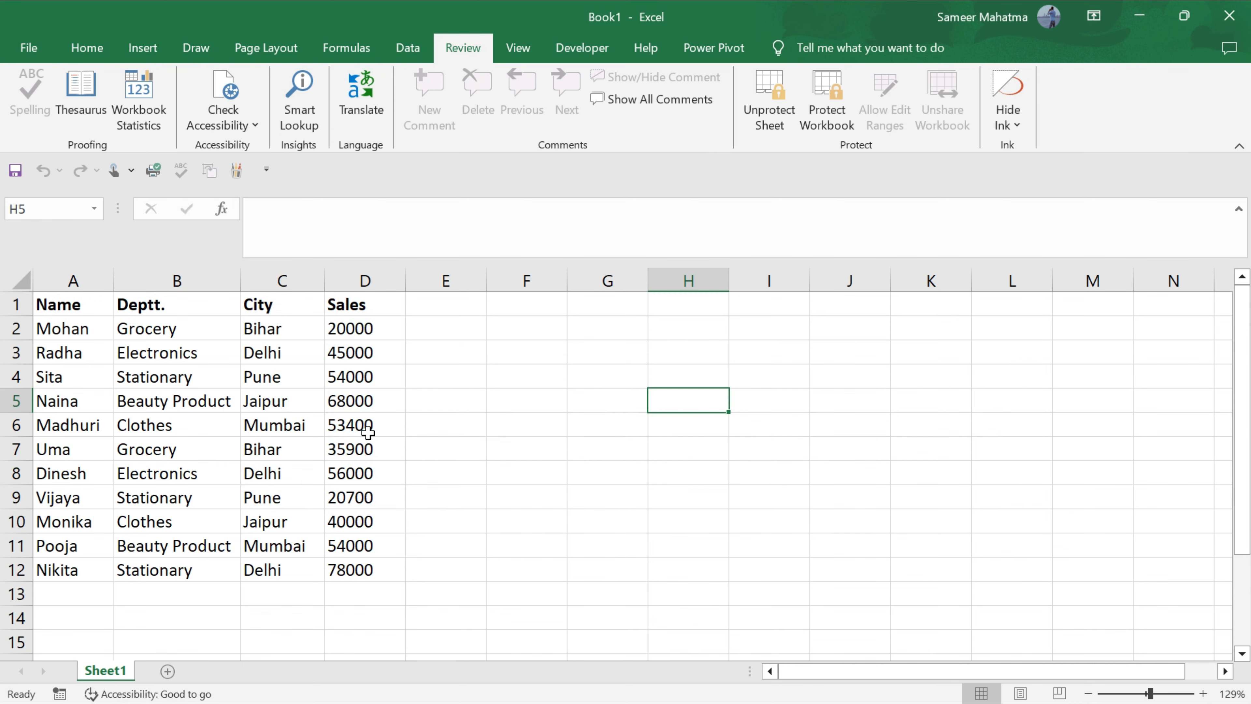
left_click(358, 327)
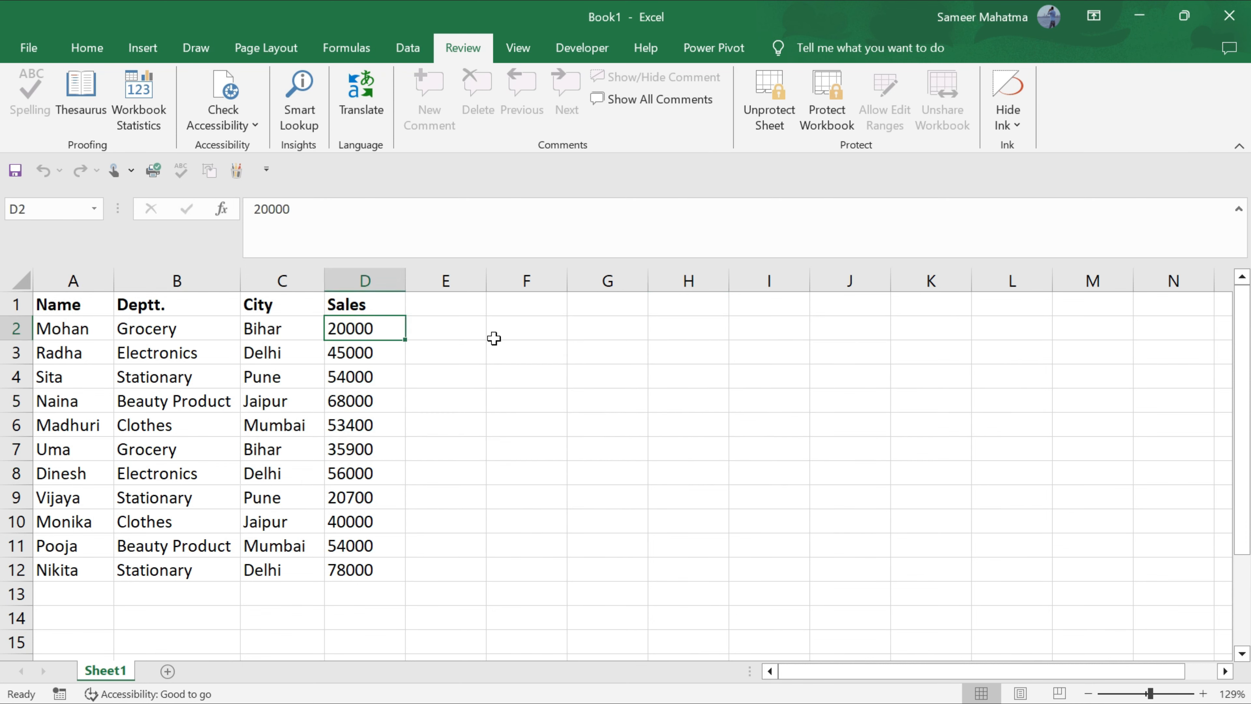
key("Delete")
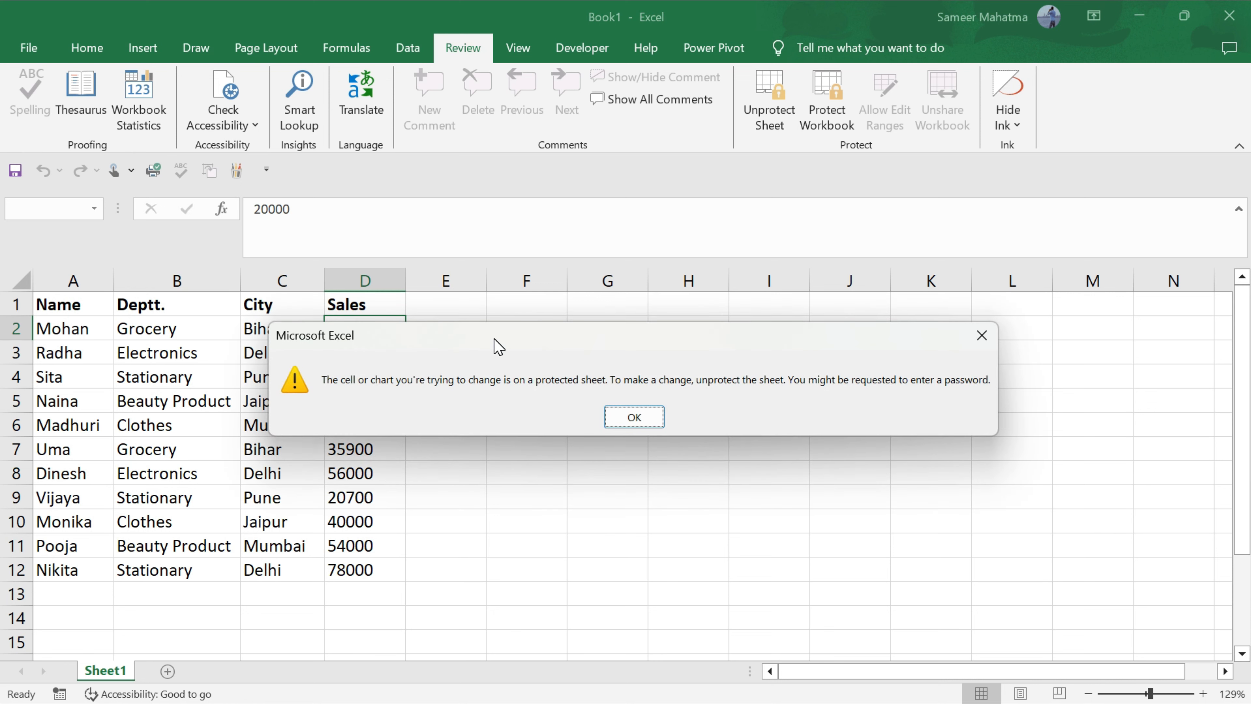
left_click(982, 335)
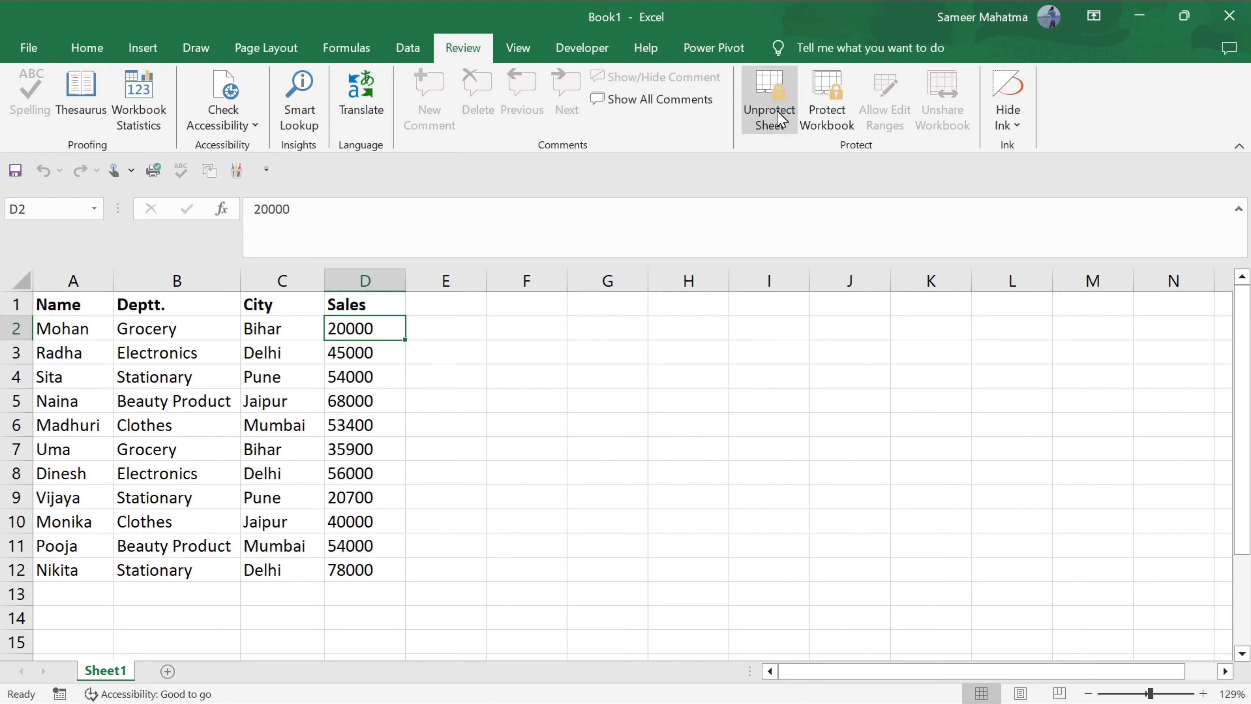
Unprotect Sheet1 by entering its password.
left_click(781, 118)
type("123")
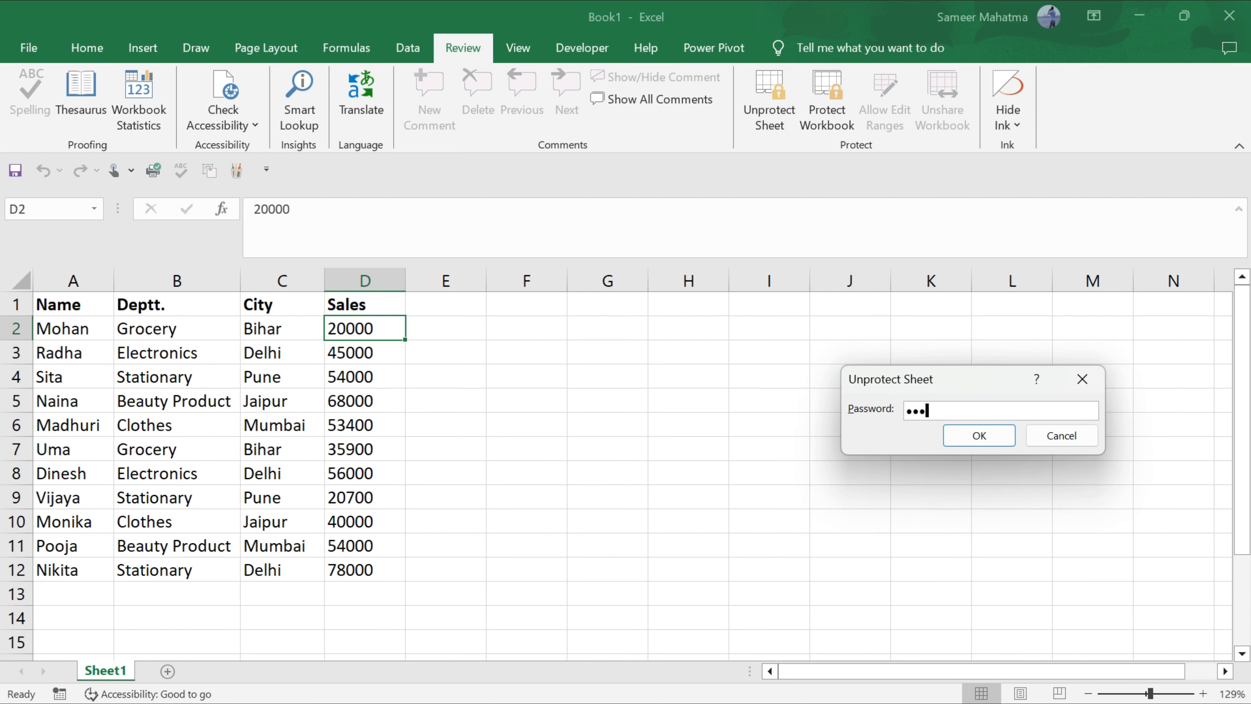
left_click(979, 436)
left_click(574, 424)
Test editing by typing 'jyrdty' in G6, erasing it, then selecting I6.
type("jyrdty")
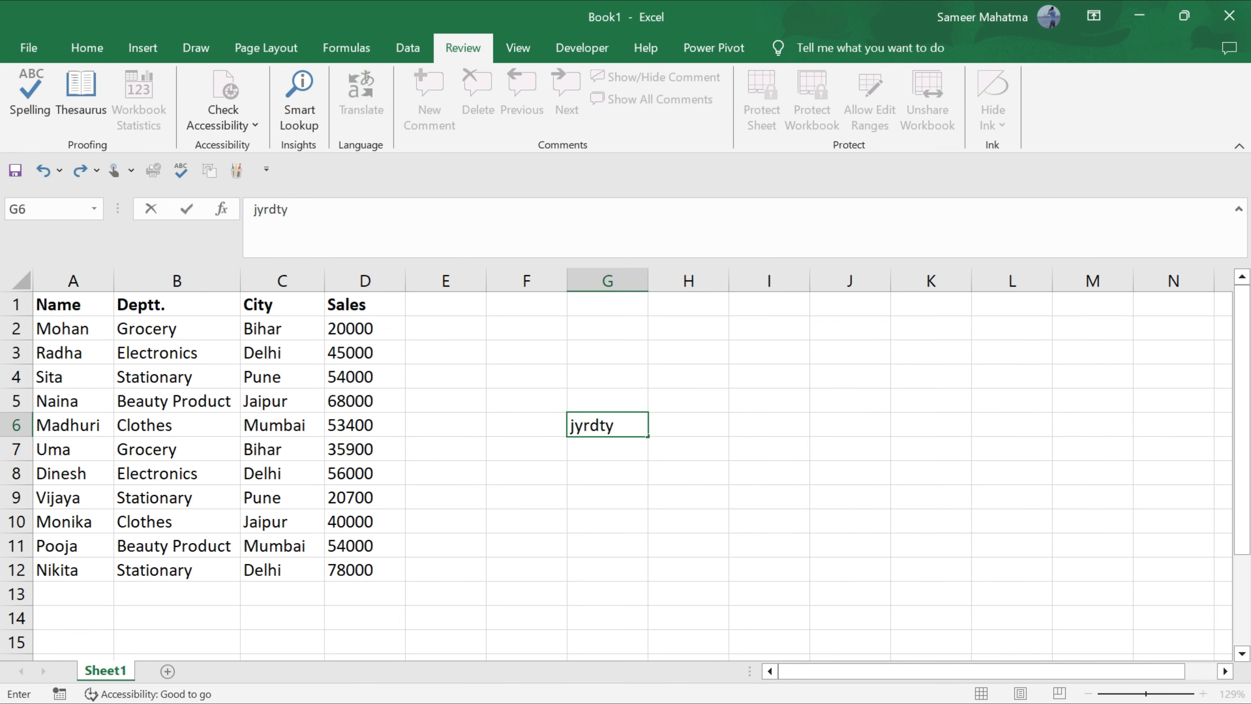
key("BackSpace")
key("BackSpace")
key("BackSpace")
key("BackSpace")
key("BackSpace")
left_click(748, 423)
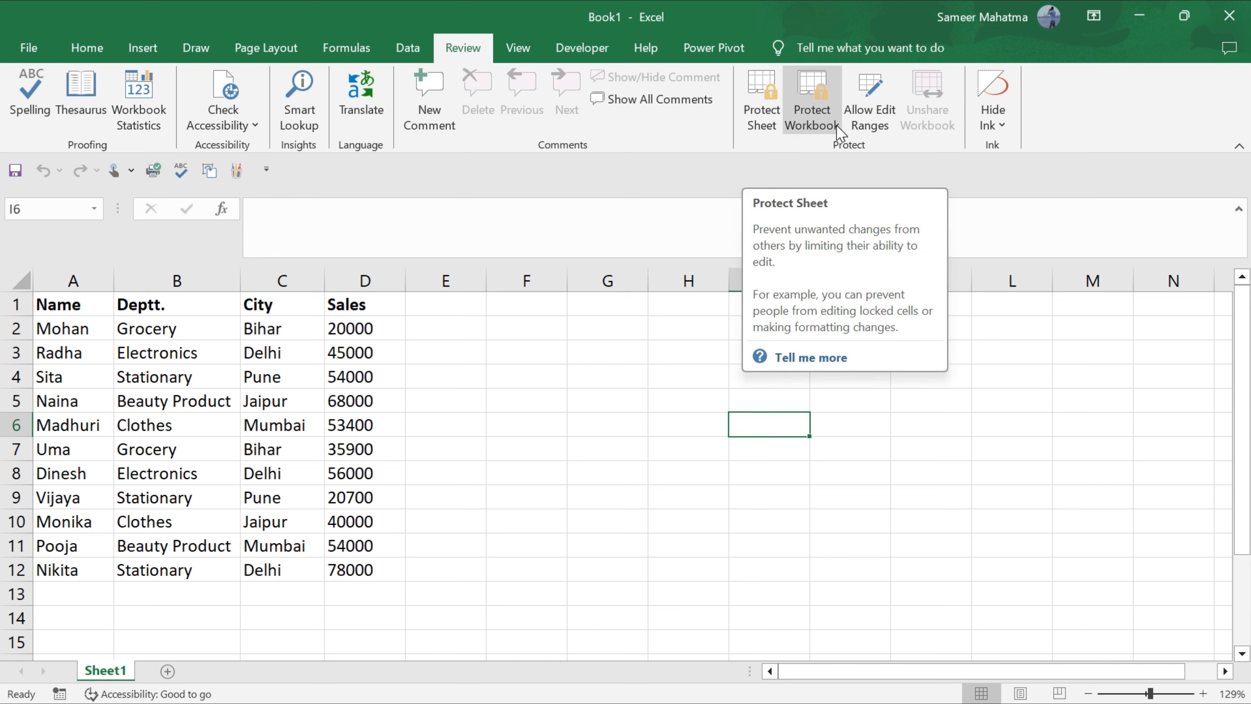
Protect the workbook structure with a password entered twice, then select G6 for testing.
left_click(784, 123)
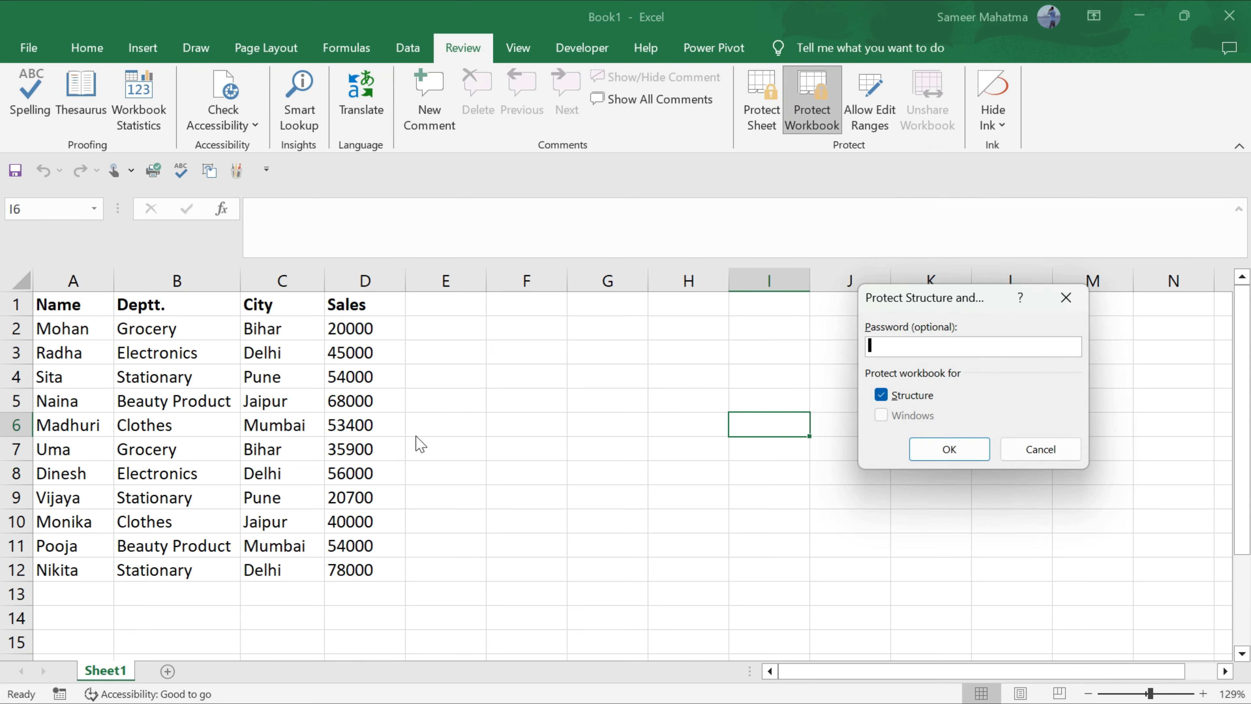
left_click(1067, 297)
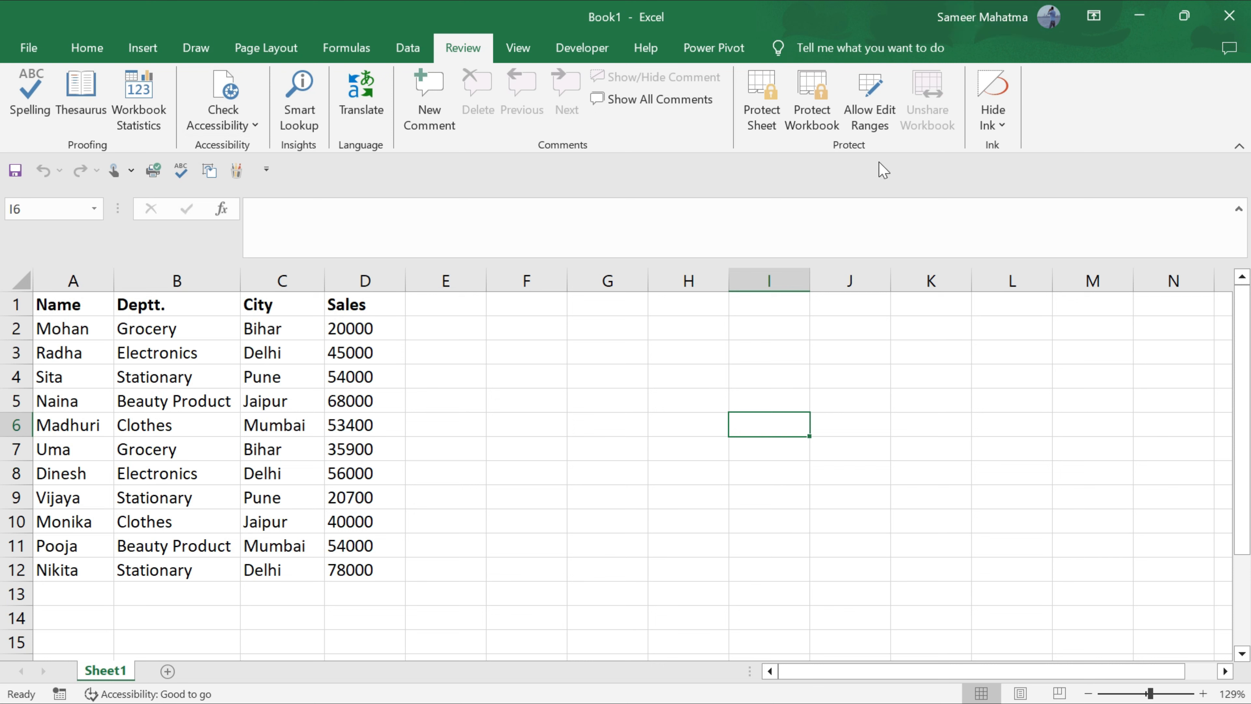
left_click(820, 116)
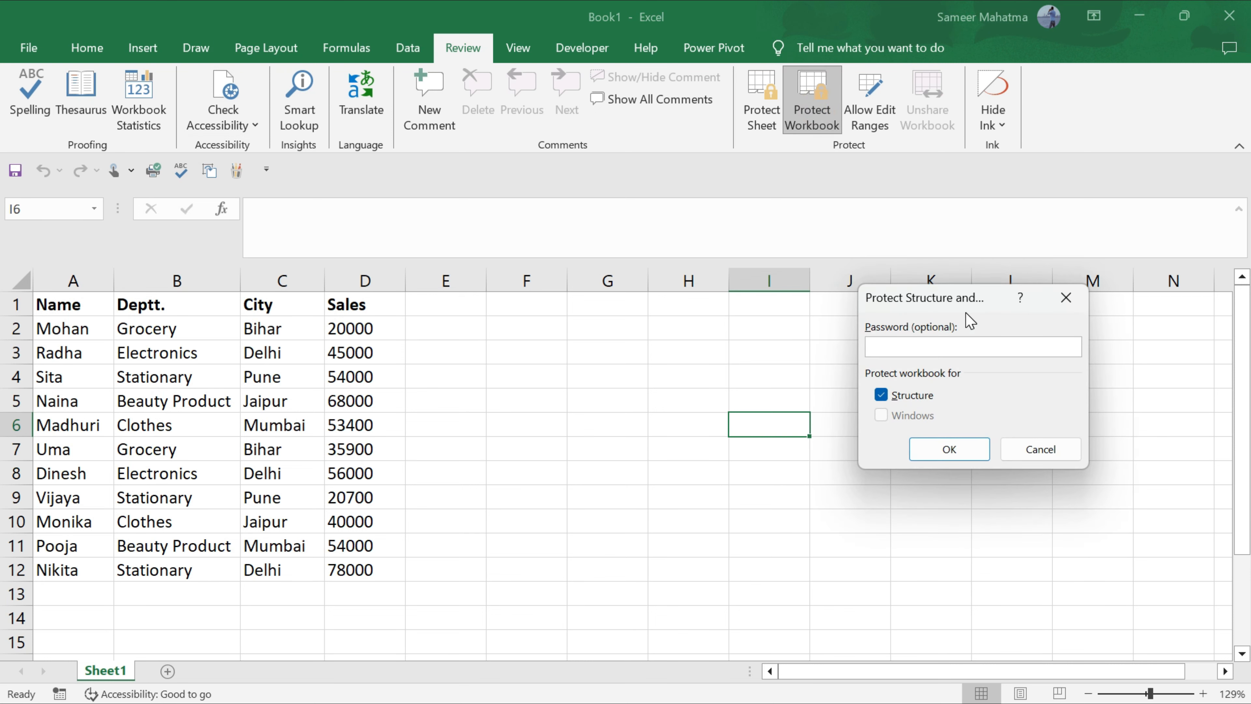
type("••••")
left_click(955, 449)
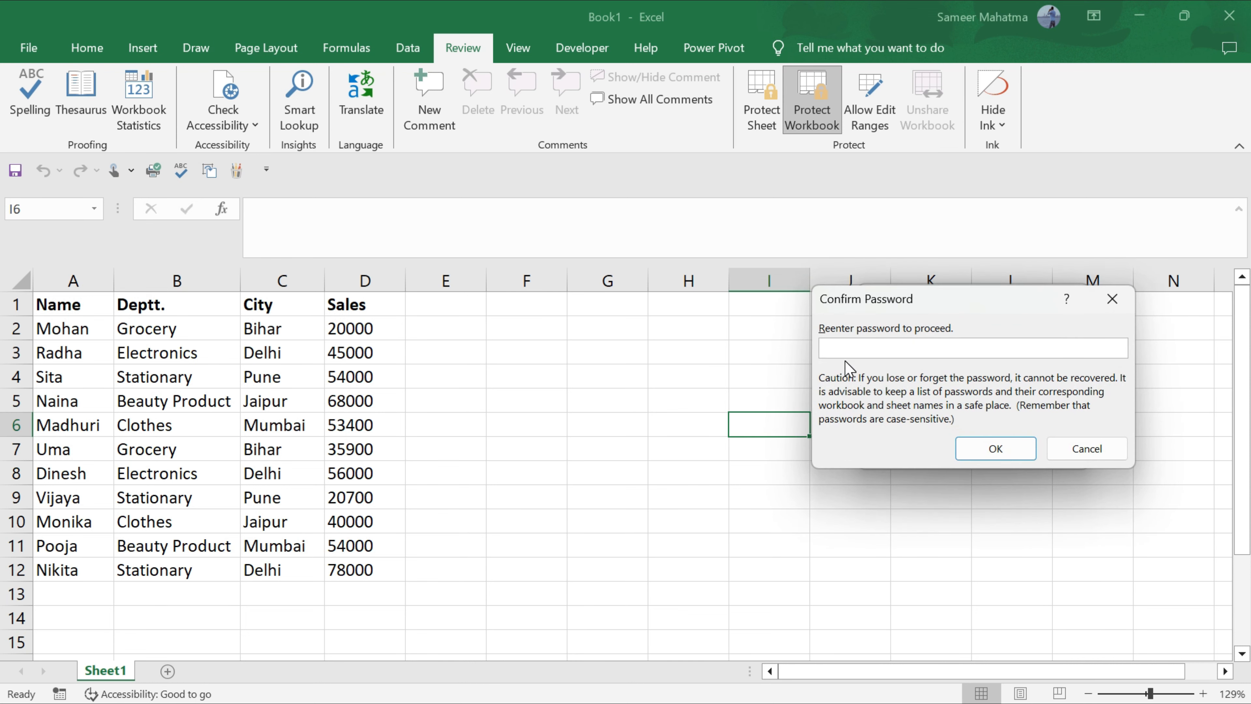
type("••••••")
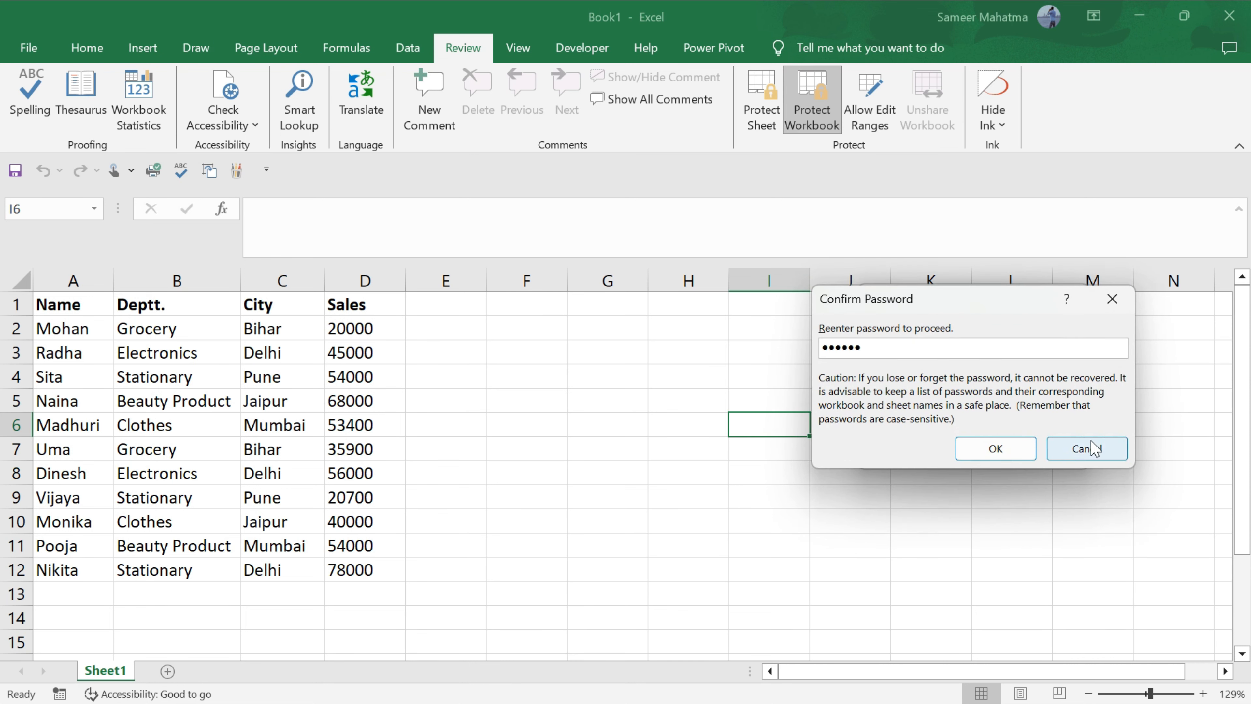
left_click(1006, 456)
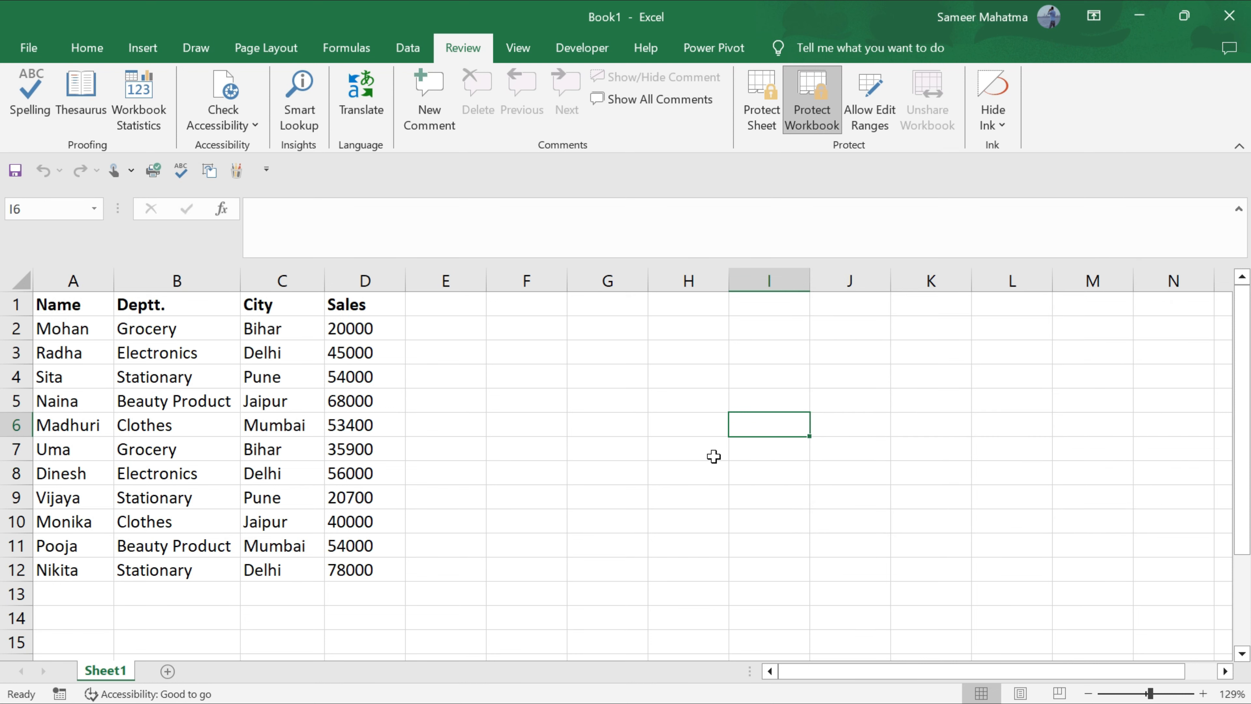
left_click(635, 431)
Type test text 'ngfytyikh' in G6, discard it, and move up to G4.
type("ngfytyikh")
key("BackSpace")
key("BackSpace")
key("BackSpace")
key("BackSpace")
key("BackSpace")
key("BackSpace")
key("BackSpace")
key("BackSpace")
key("BackSpace")
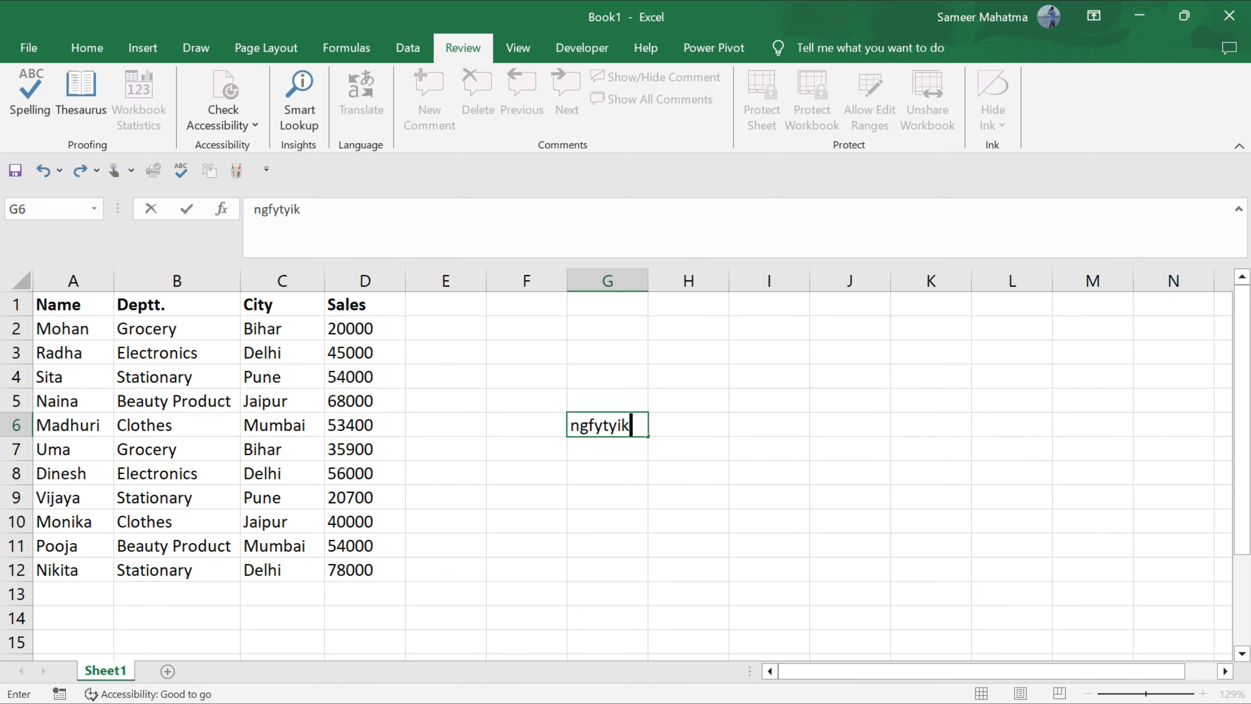
key("Escape")
key("Up")
key("Up")
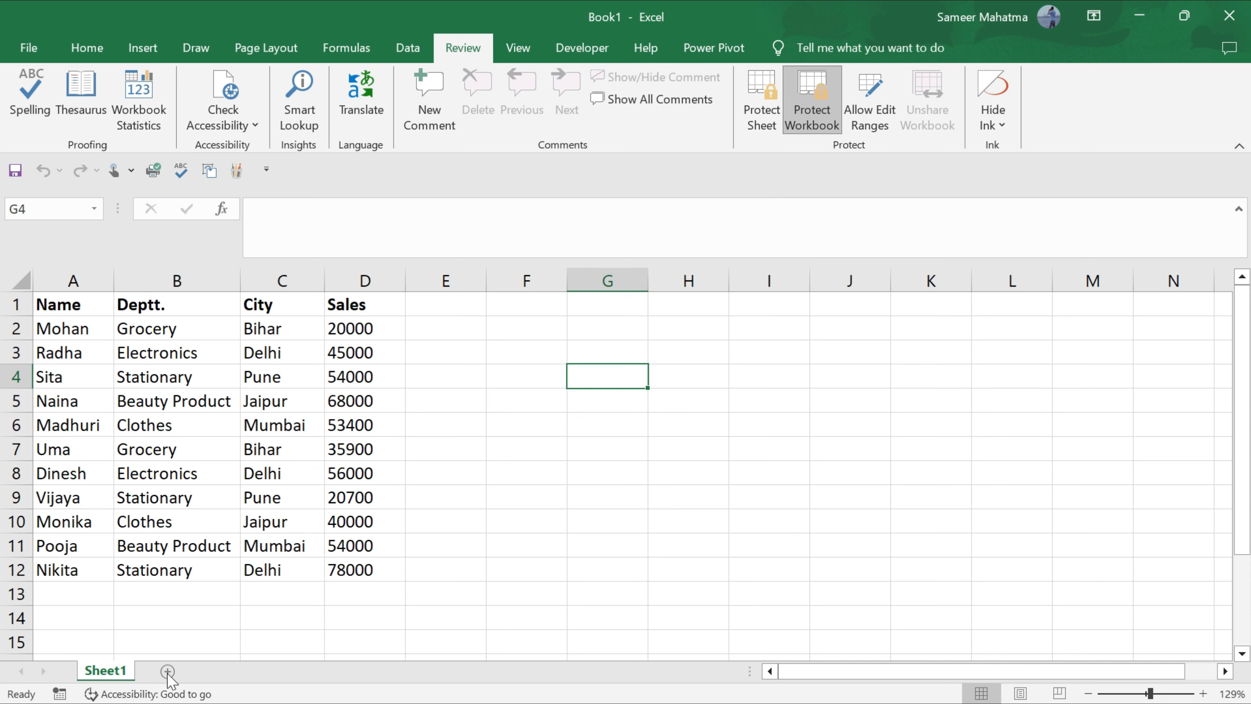
Change Uma's city in C7 from Bihar to Delhi using AutoComplete.
left_click(266, 447)
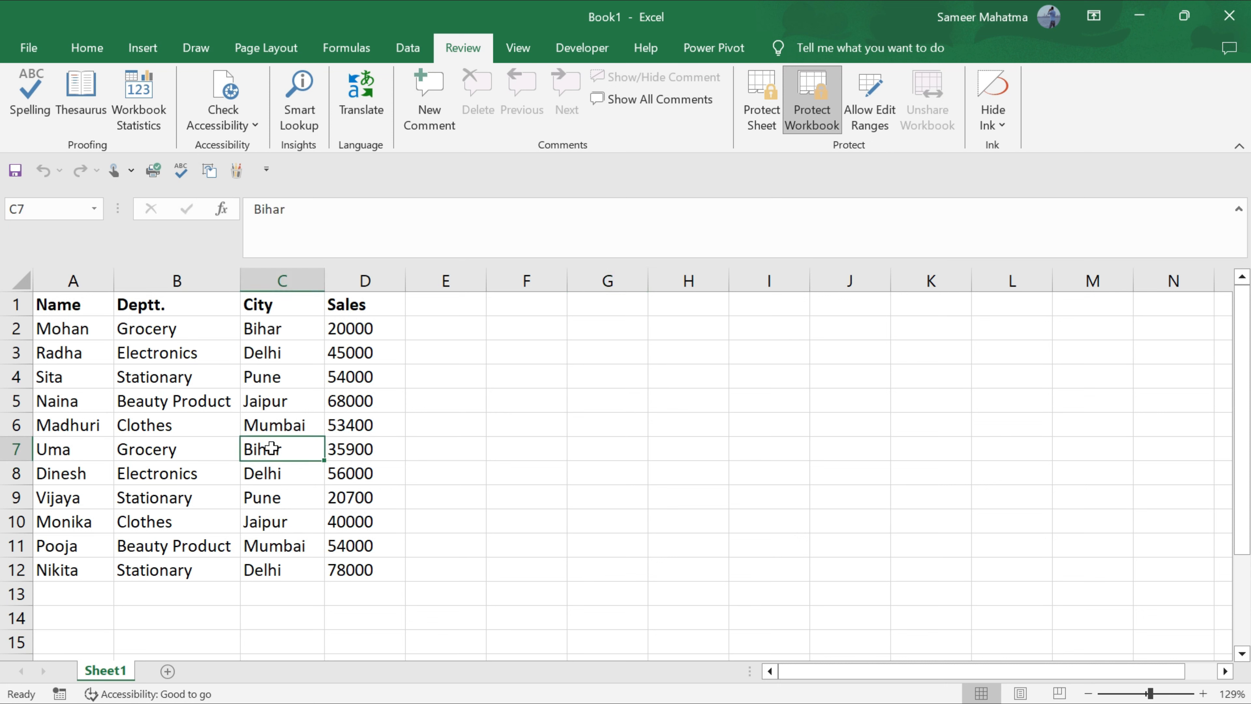
key("BackSpace")
type("de")
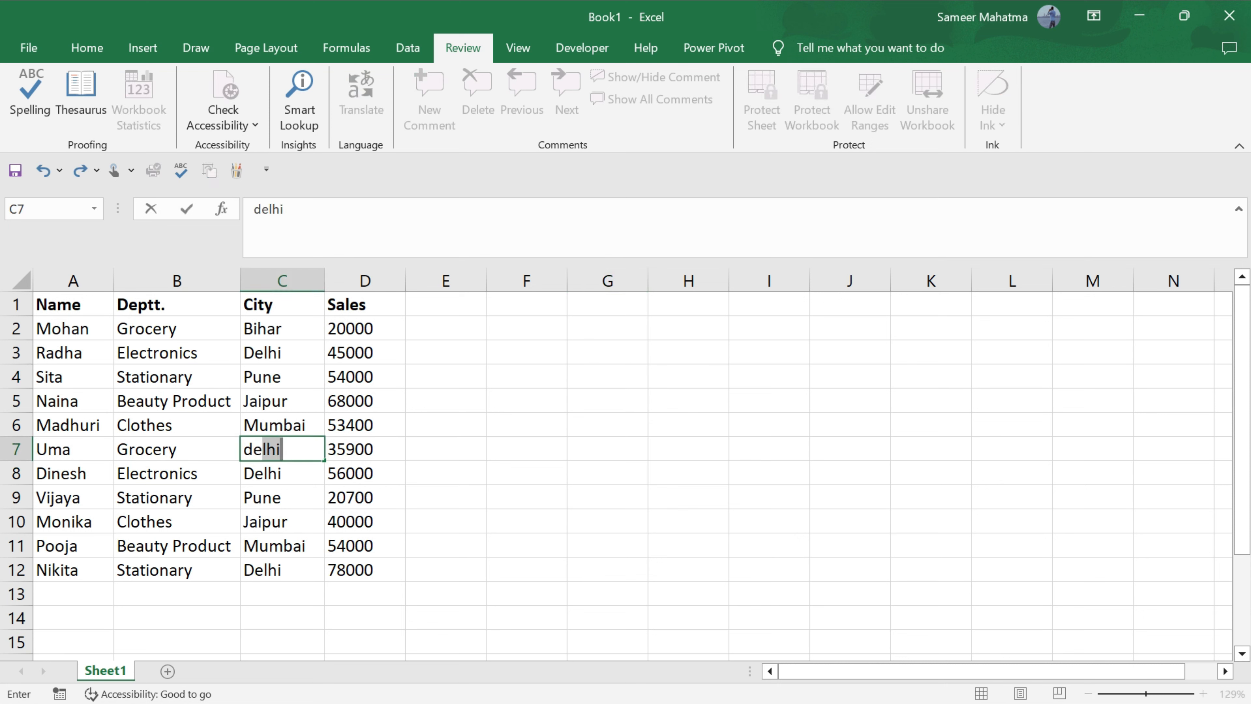
key("Return")
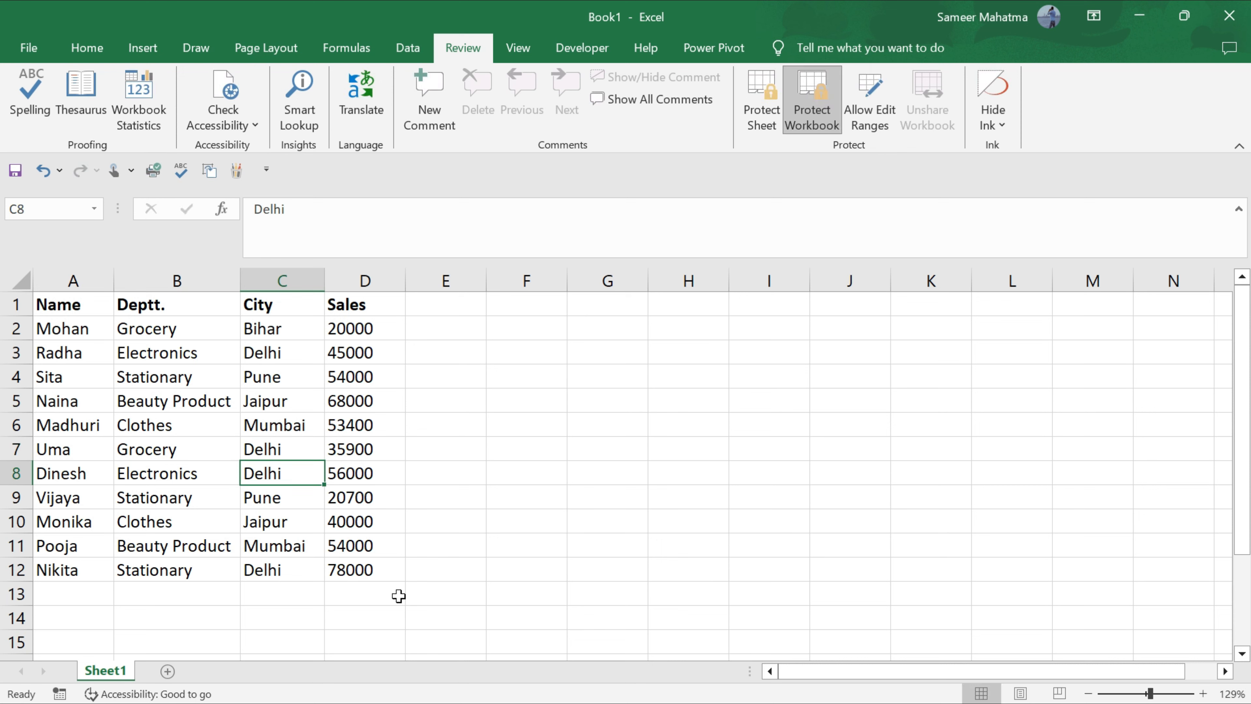
Try unprotecting the workbook structure, dismiss the wrong-password error, and re-enter the password.
left_click(607, 376)
left_click(824, 117)
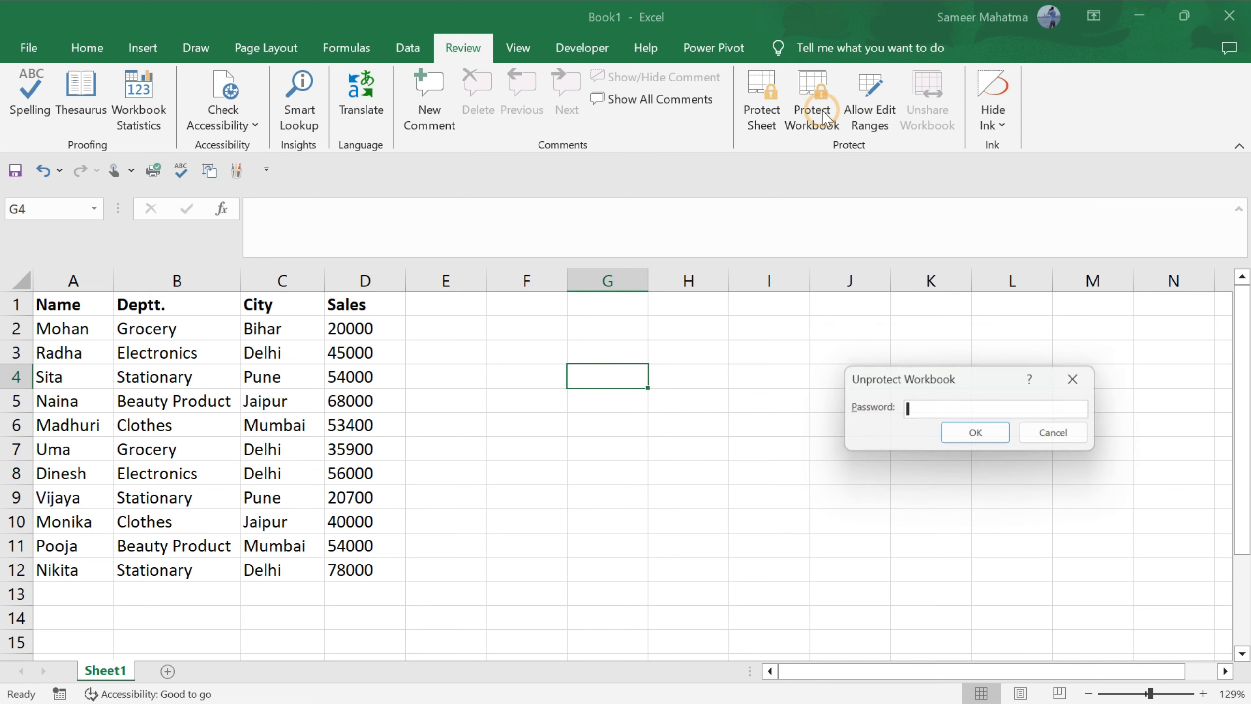
type("•••••••")
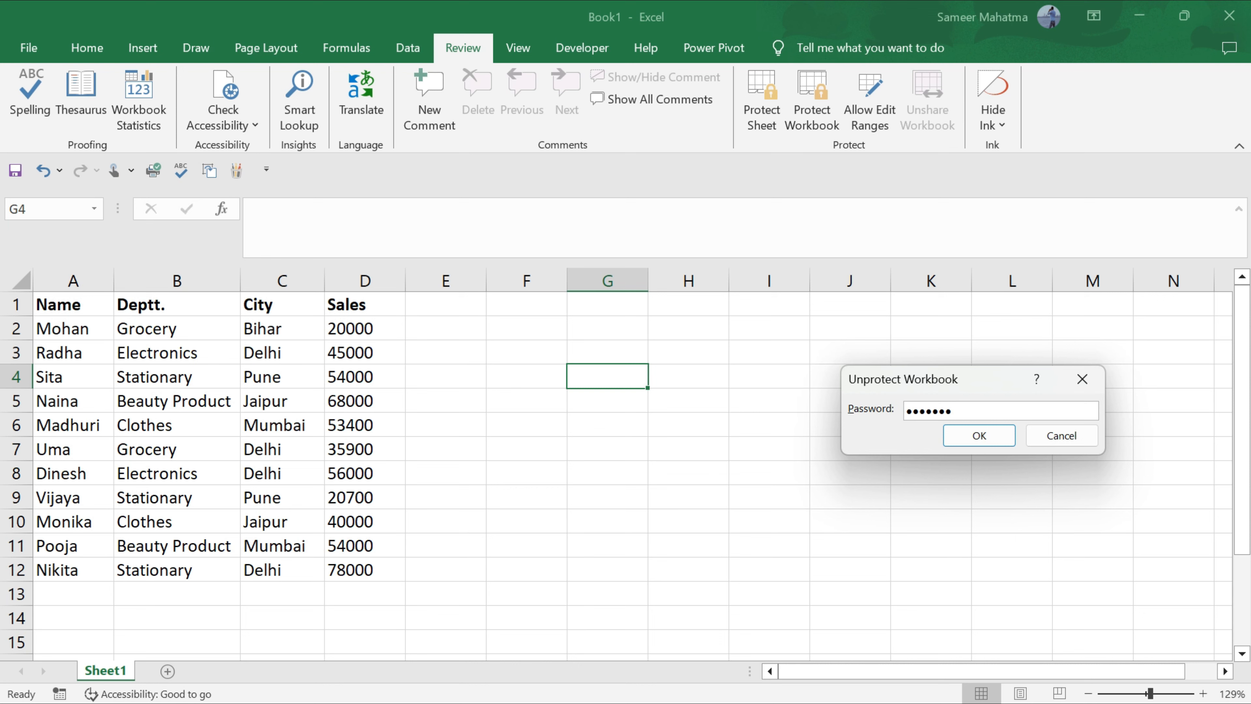
left_click(977, 435)
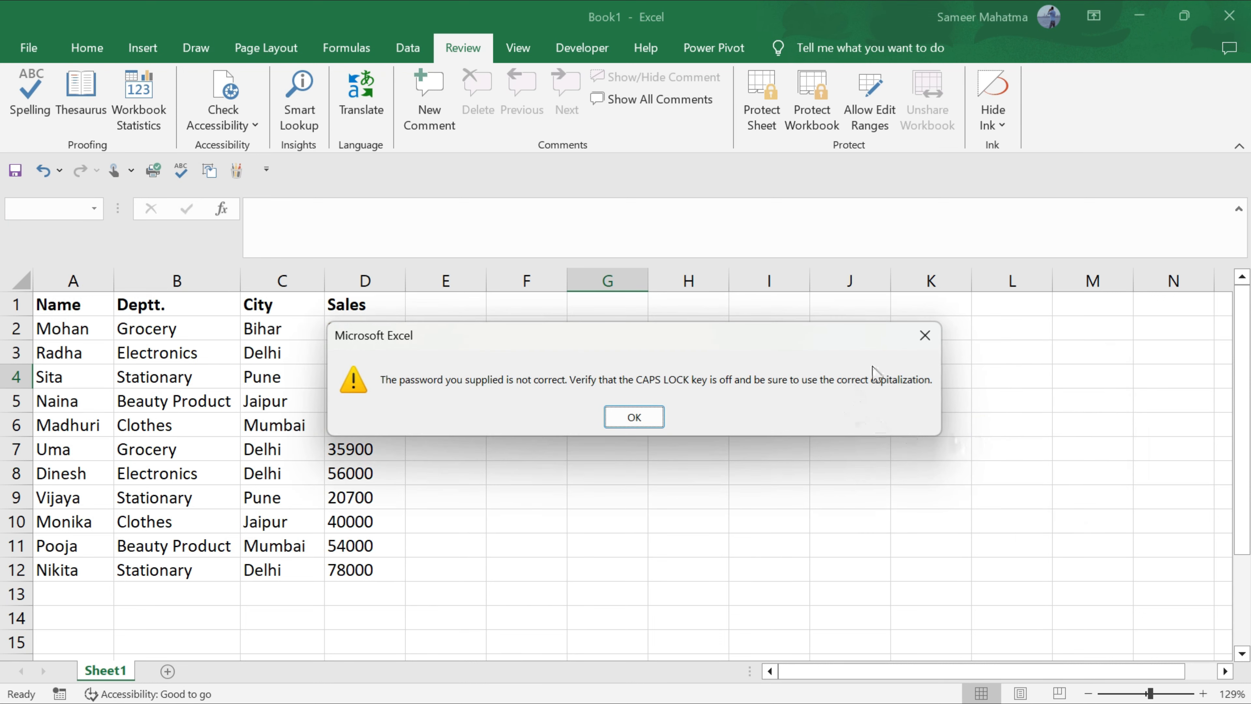
left_click(917, 337)
type("••••••")
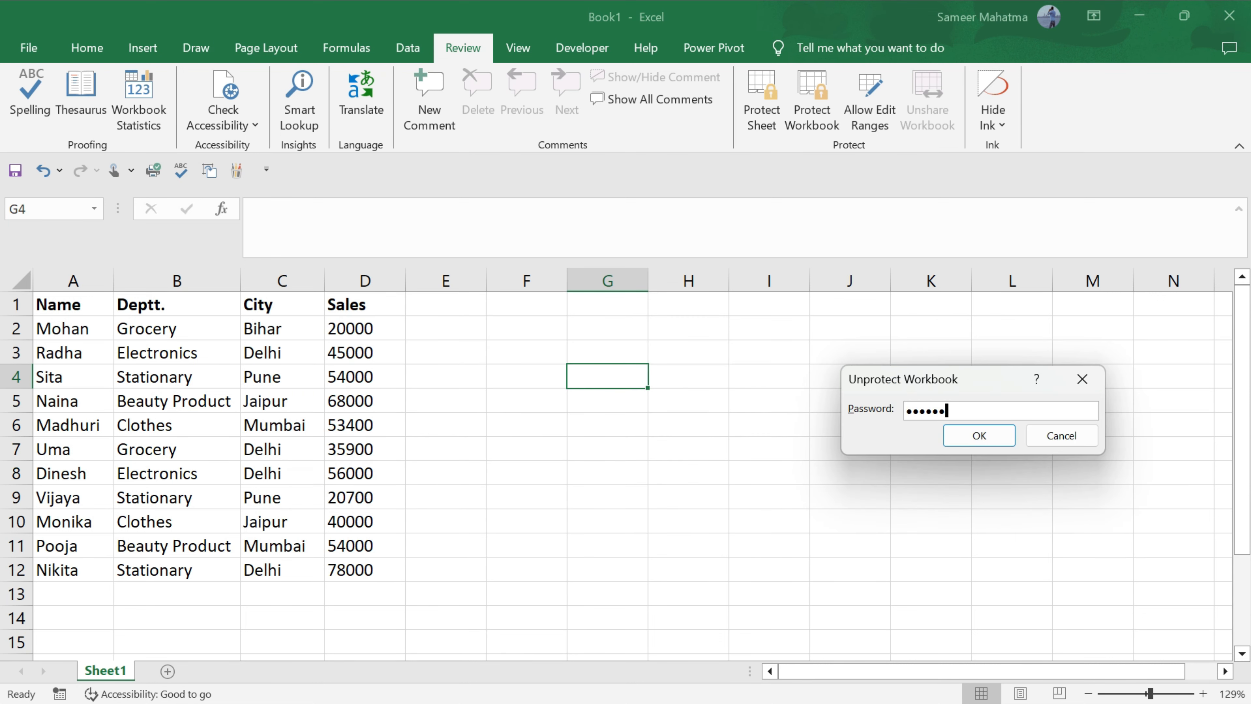
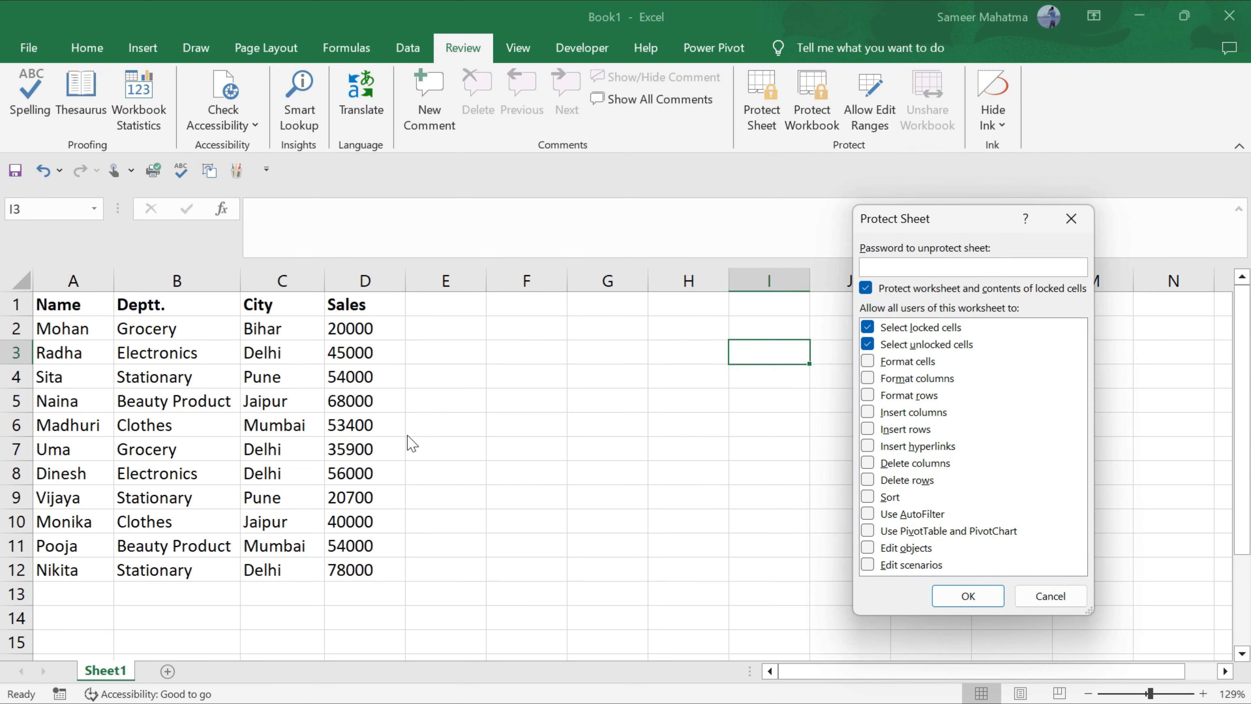
Cancel sheet protection without applying it, and close the Allow Edit Ranges dialog unchanged.
key("Escape")
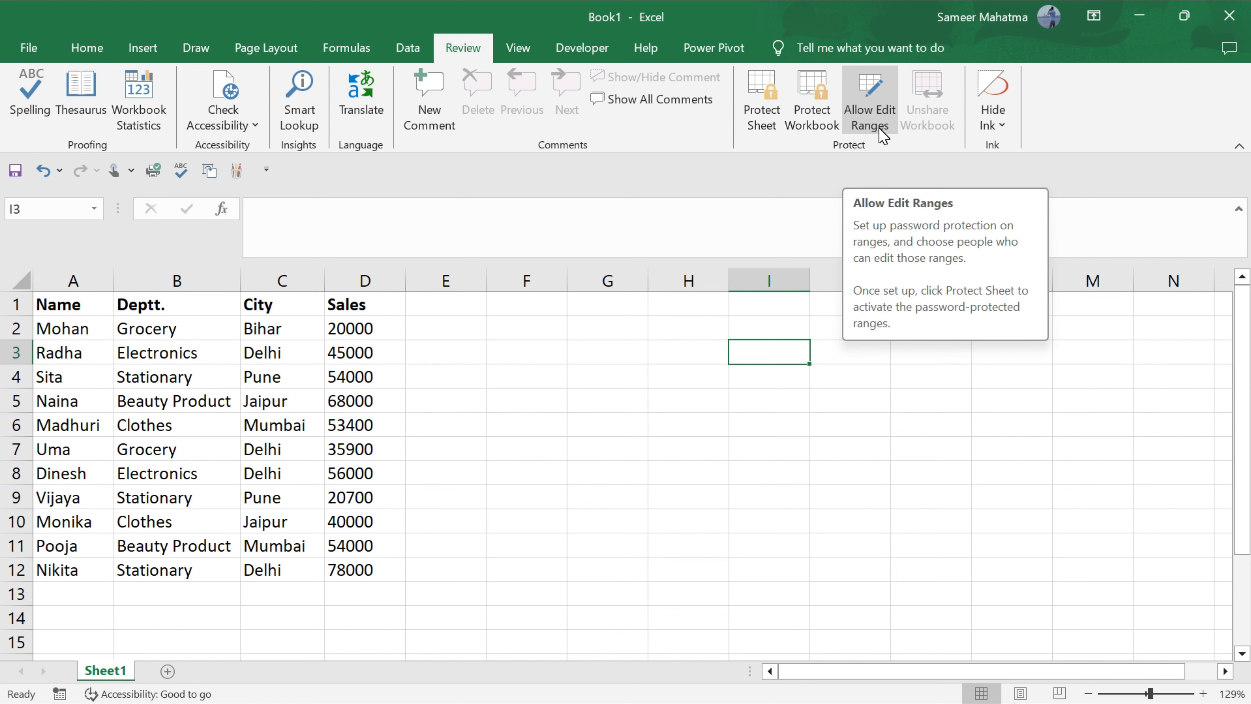
left_click(881, 132)
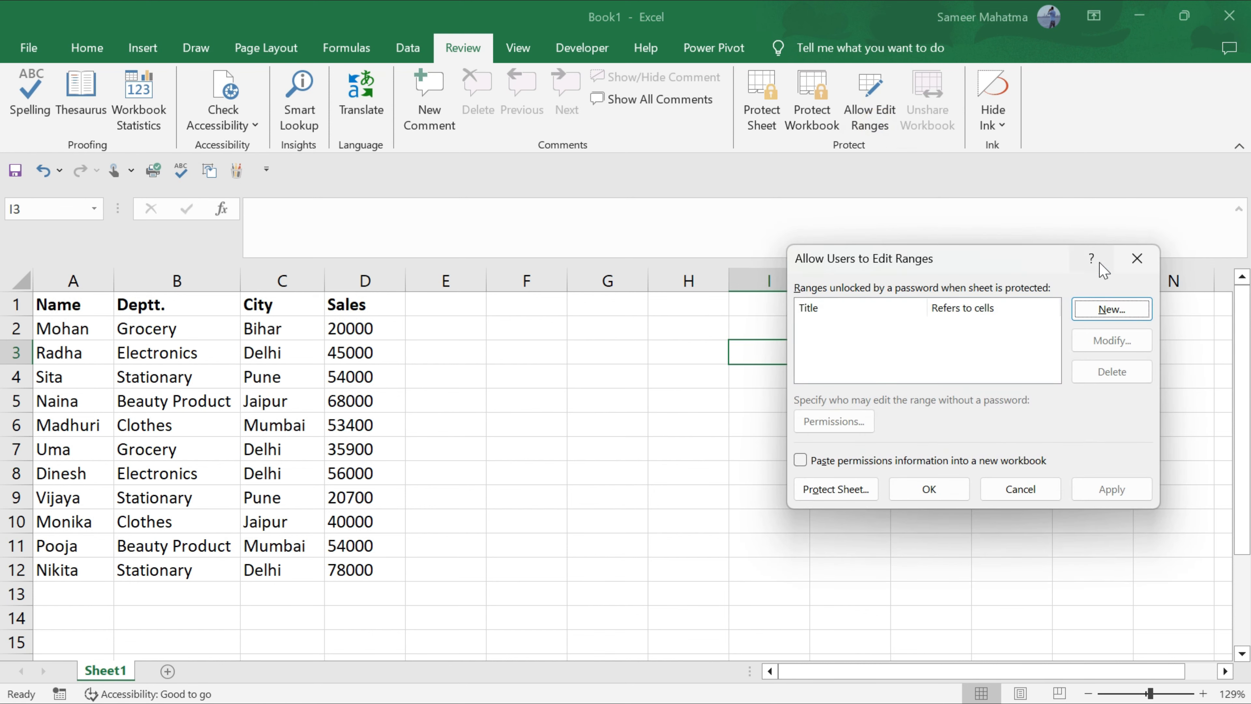
left_click(1136, 258)
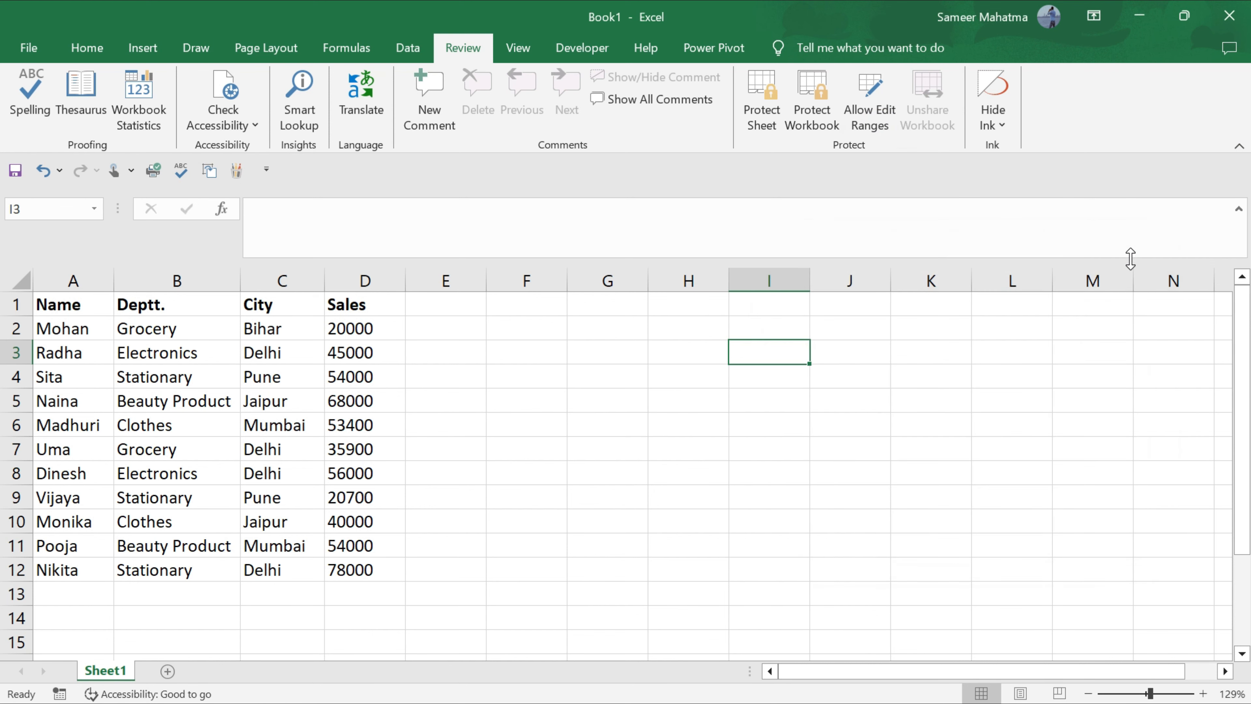
Select the Sales column cells D1:D12 instead of columns A to C.
left_click(374, 301)
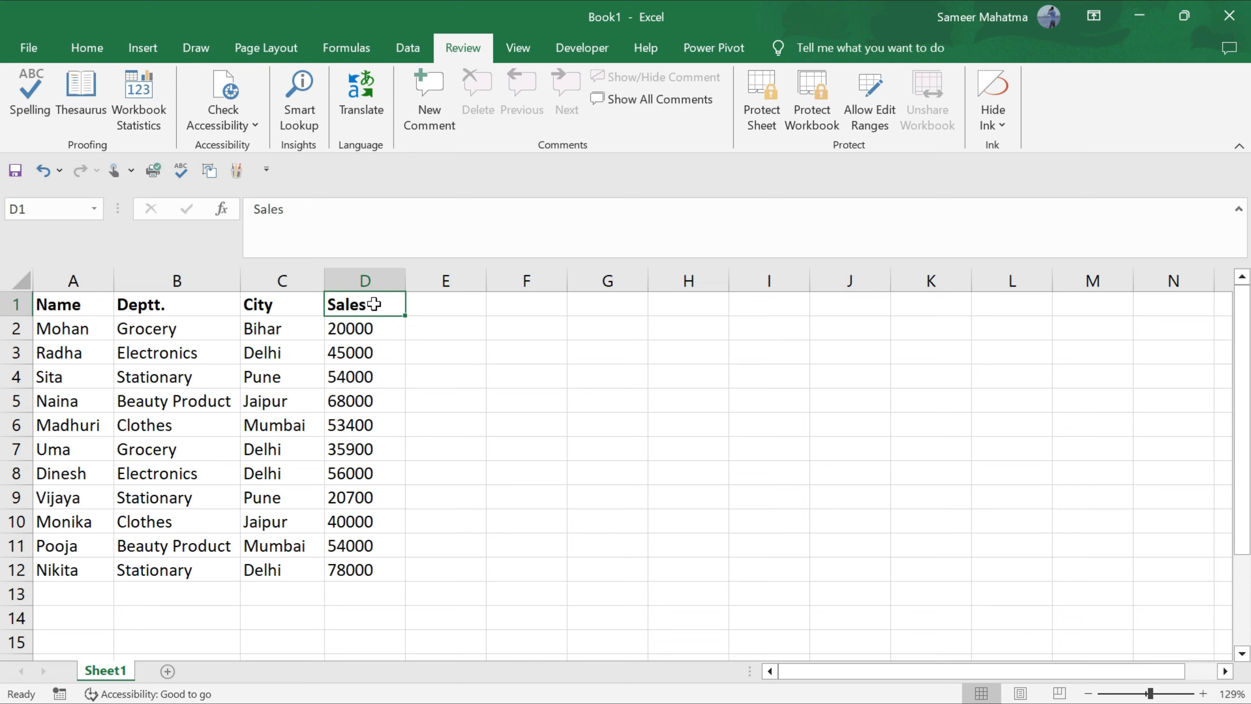
left_click_drag(59, 305, 275, 563)
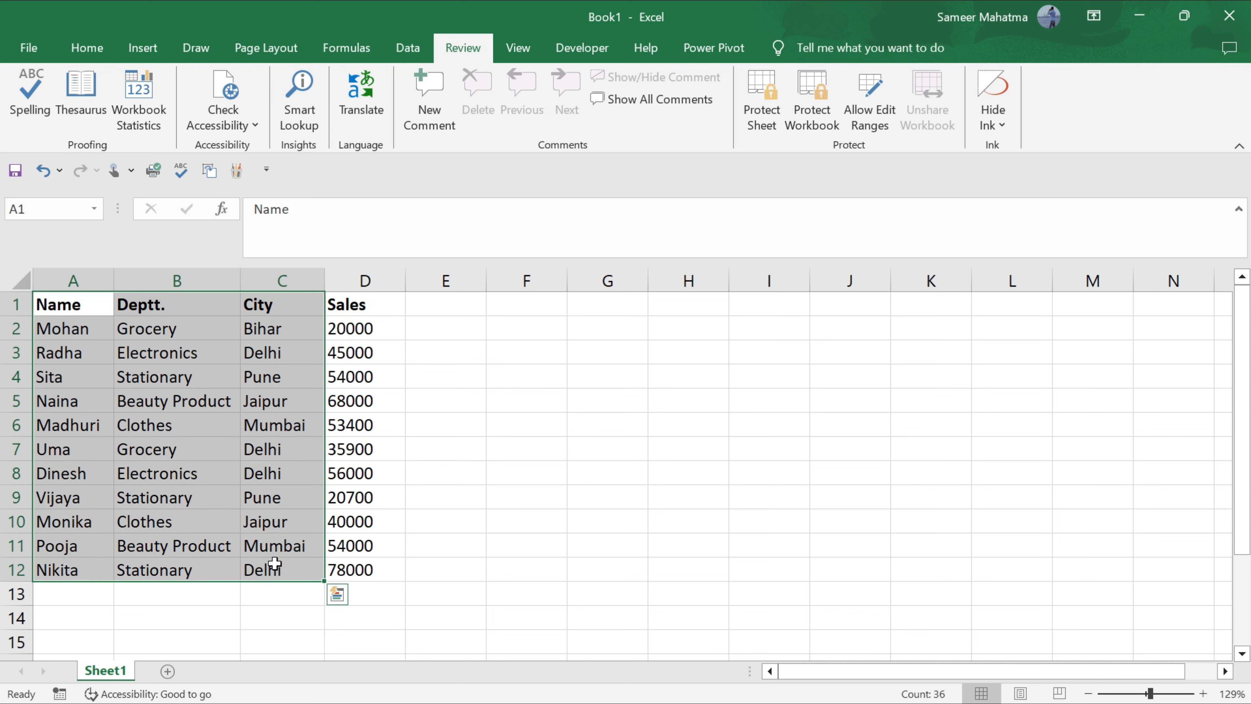
left_click(488, 503)
left_click_drag(358, 302, 364, 562)
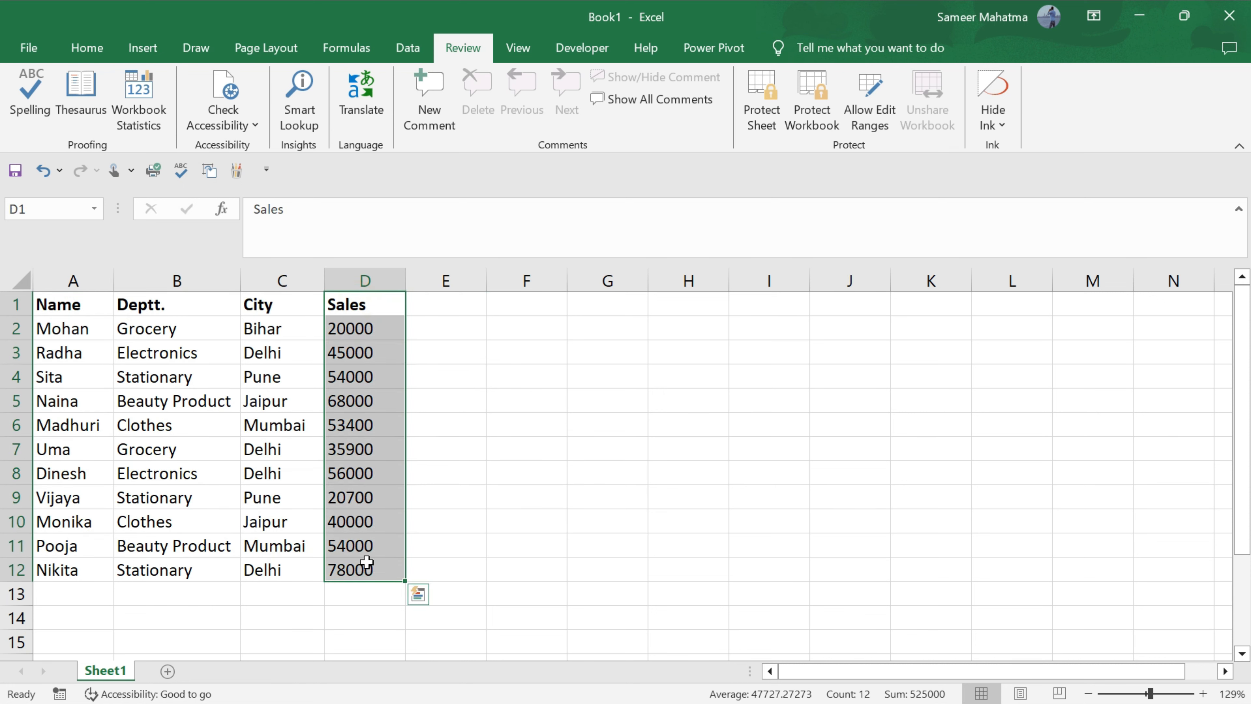
Create editable range Range1 for =$D$1:$D$12 with a confirmed range password.
left_click(876, 127)
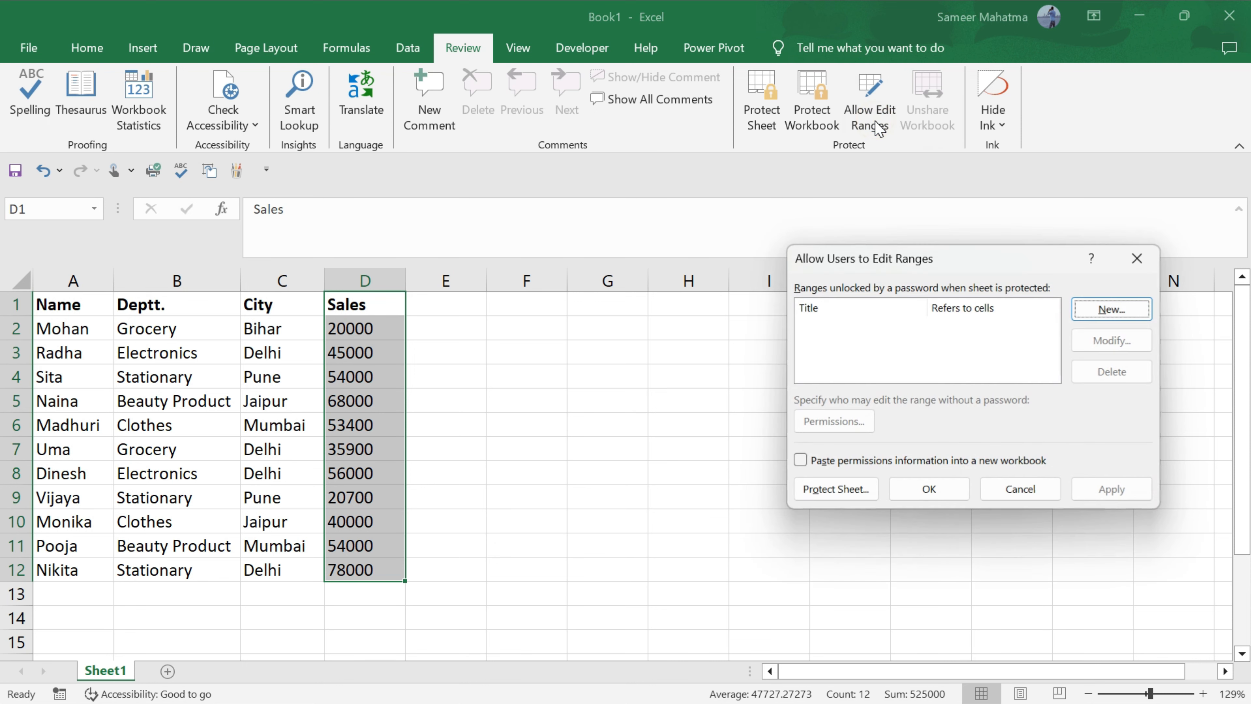
left_click(1111, 310)
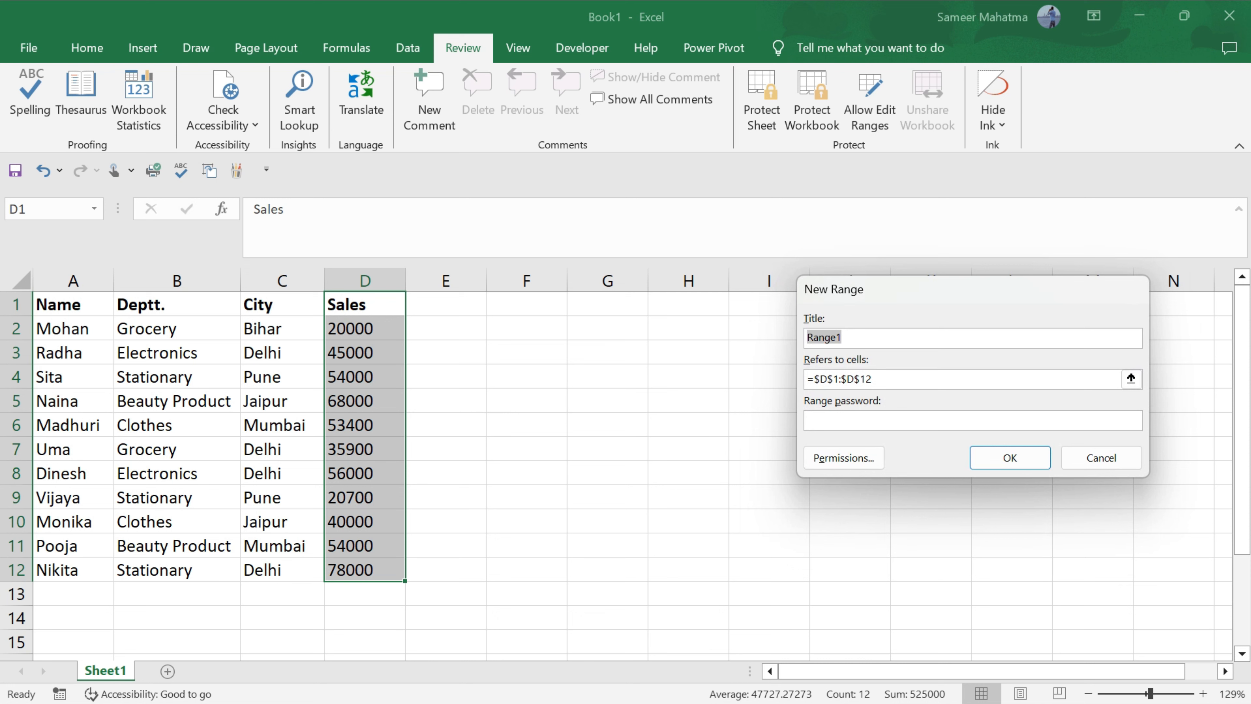
left_click(1074, 379)
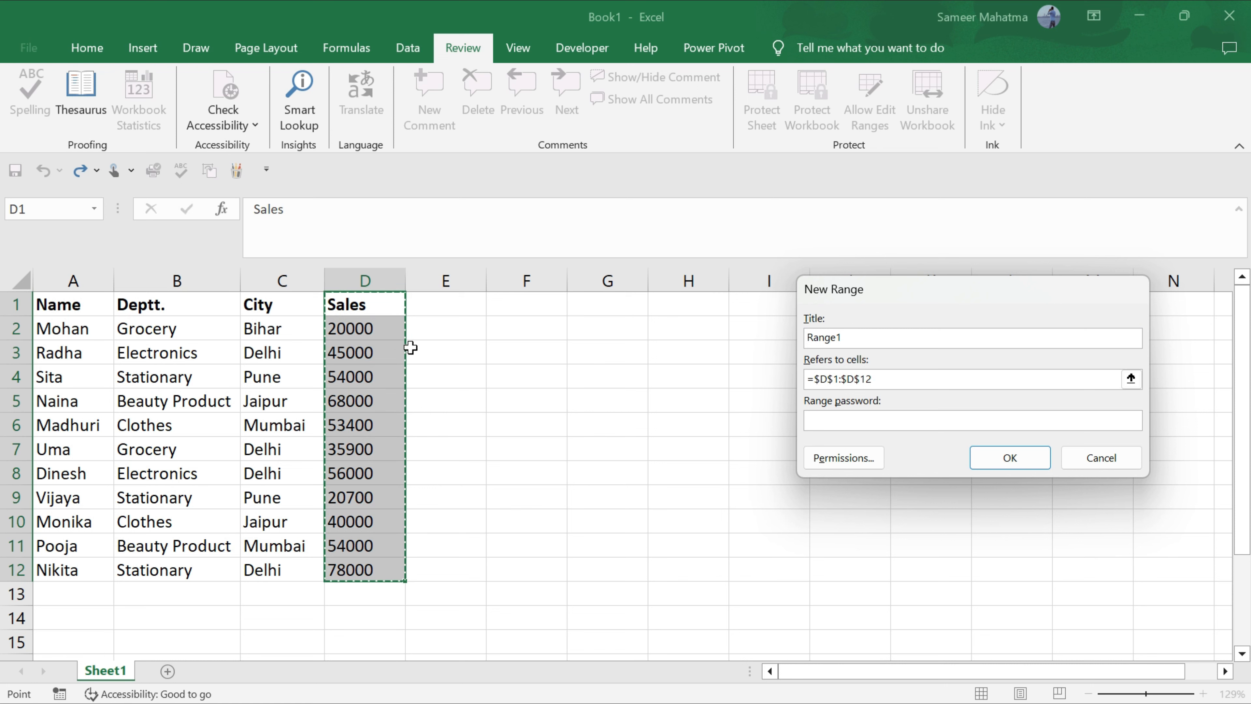
left_click(818, 419)
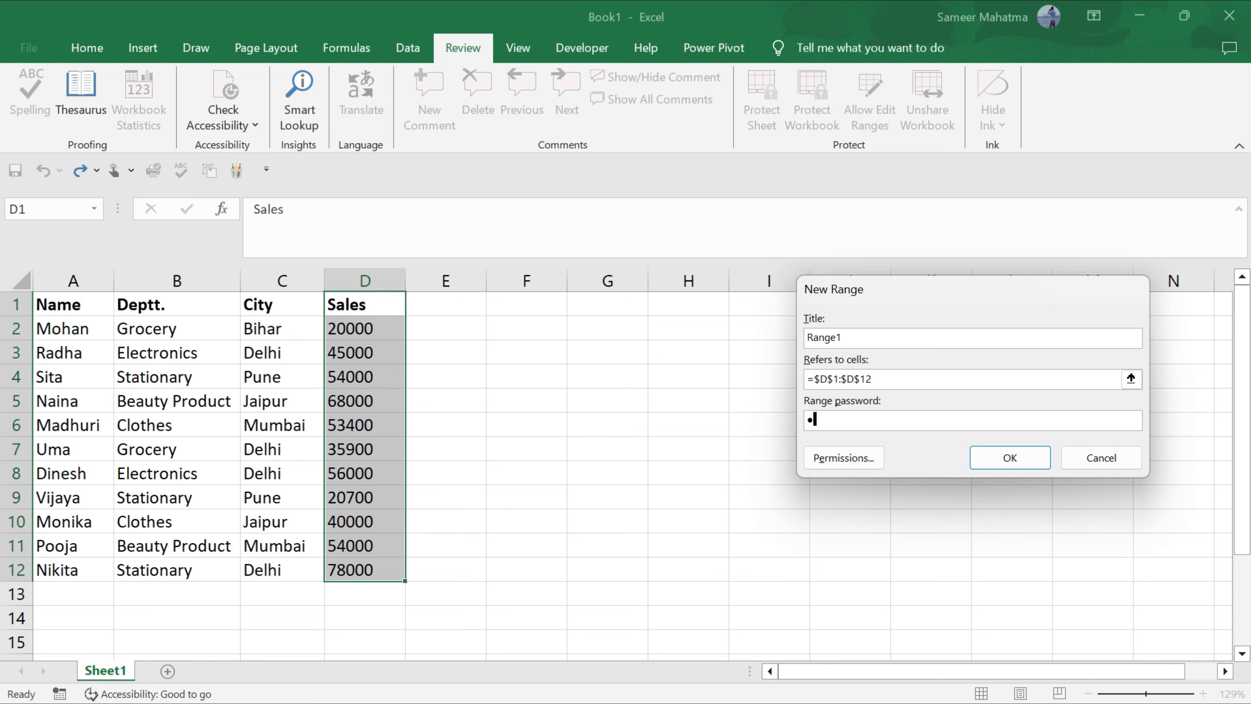
type("123456")
left_click(1000, 458)
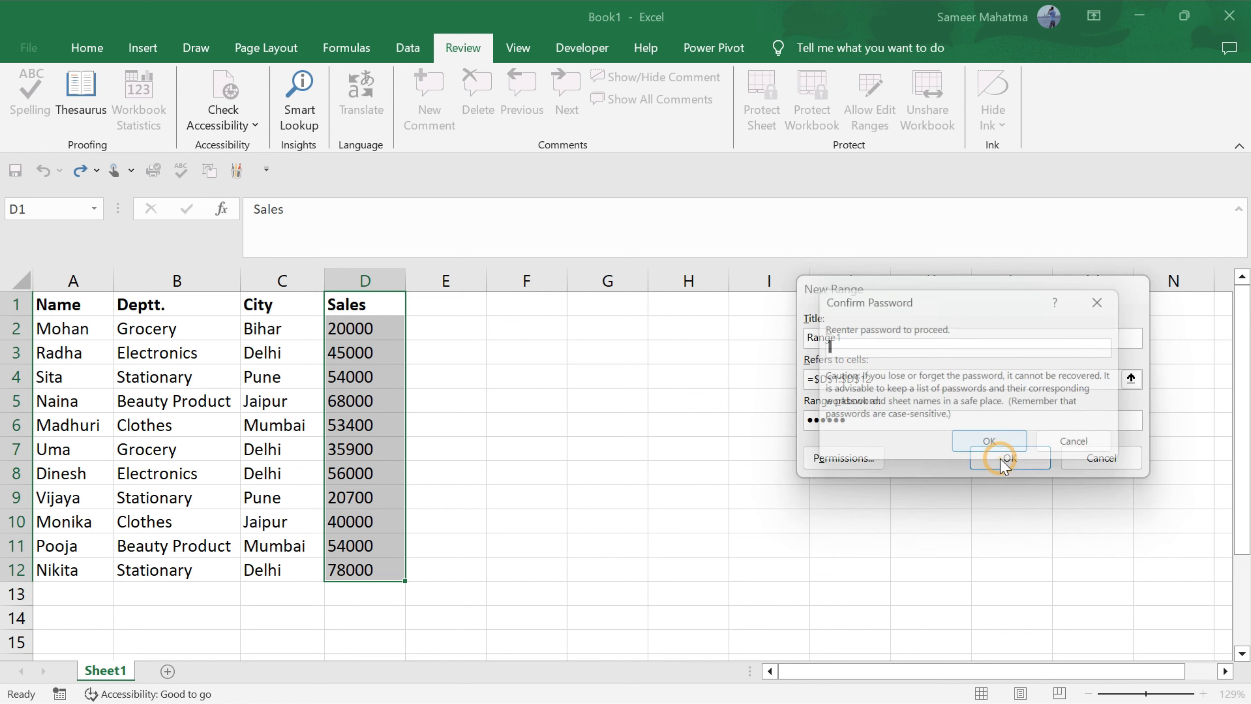
type("123")
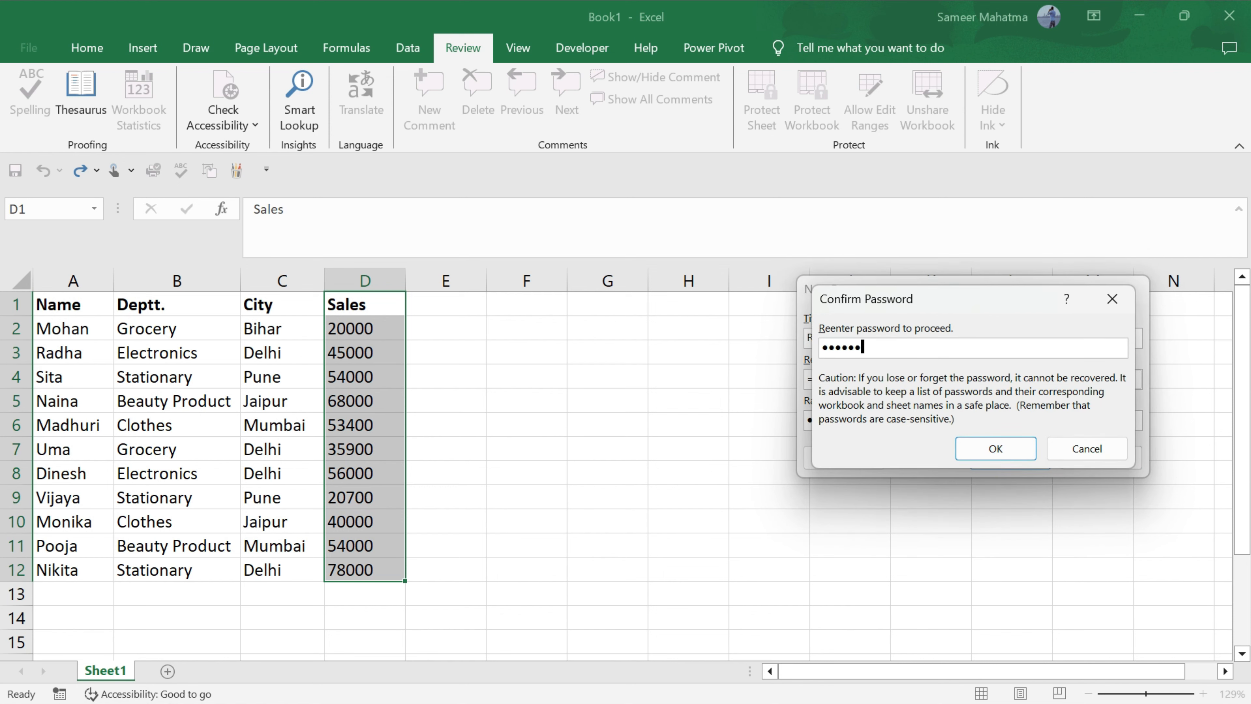
type("456")
left_click(996, 456)
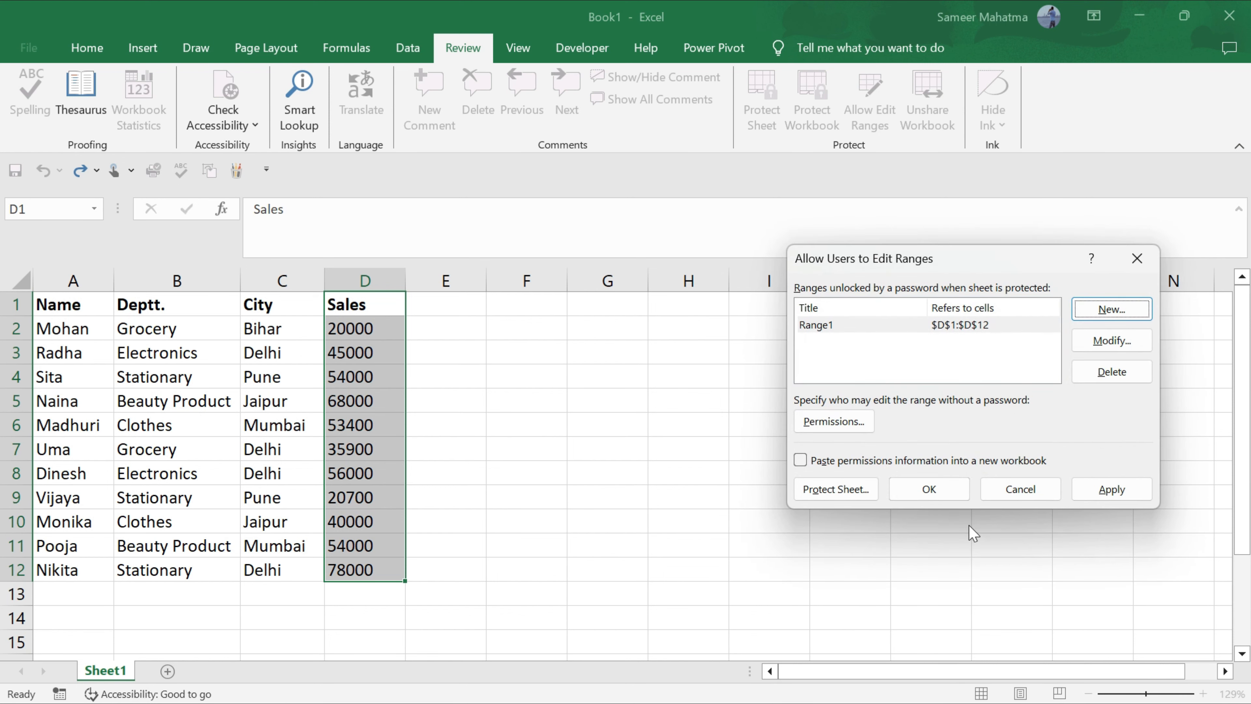
Protect the sheet with a password and confirm that password.
left_click(836, 490)
type("34")
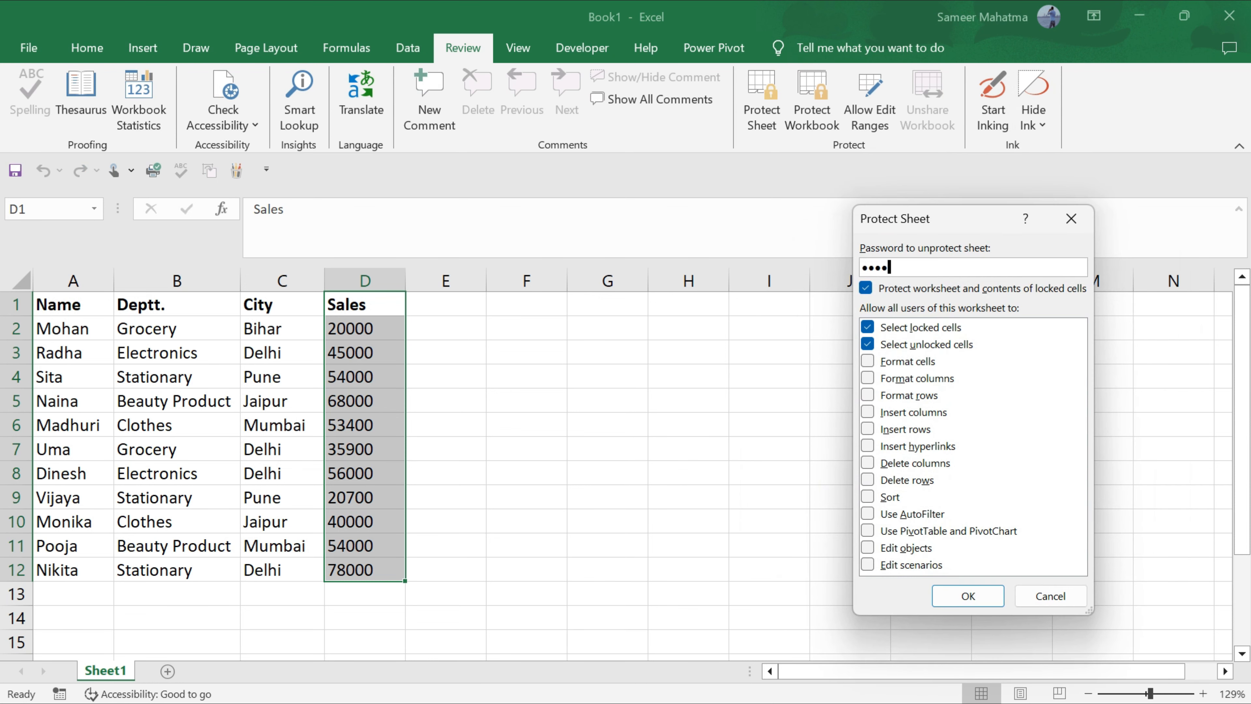
left_click(974, 602)
type("1234")
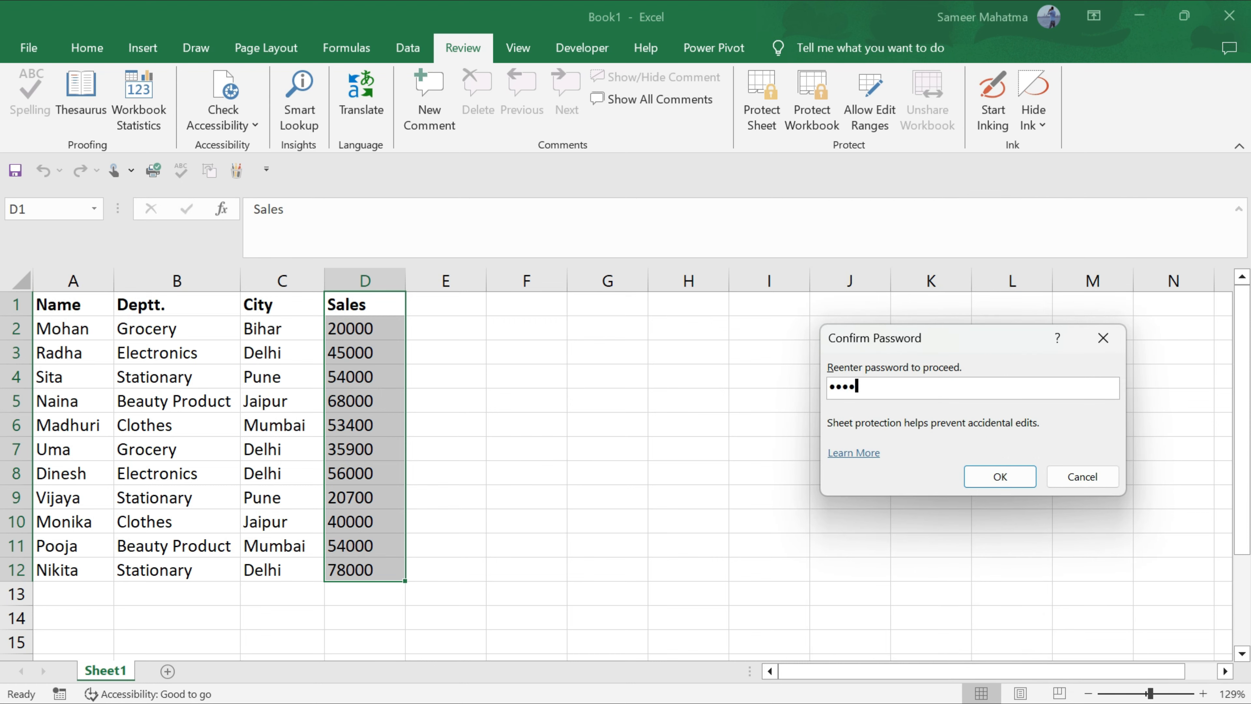
left_click(1000, 477)
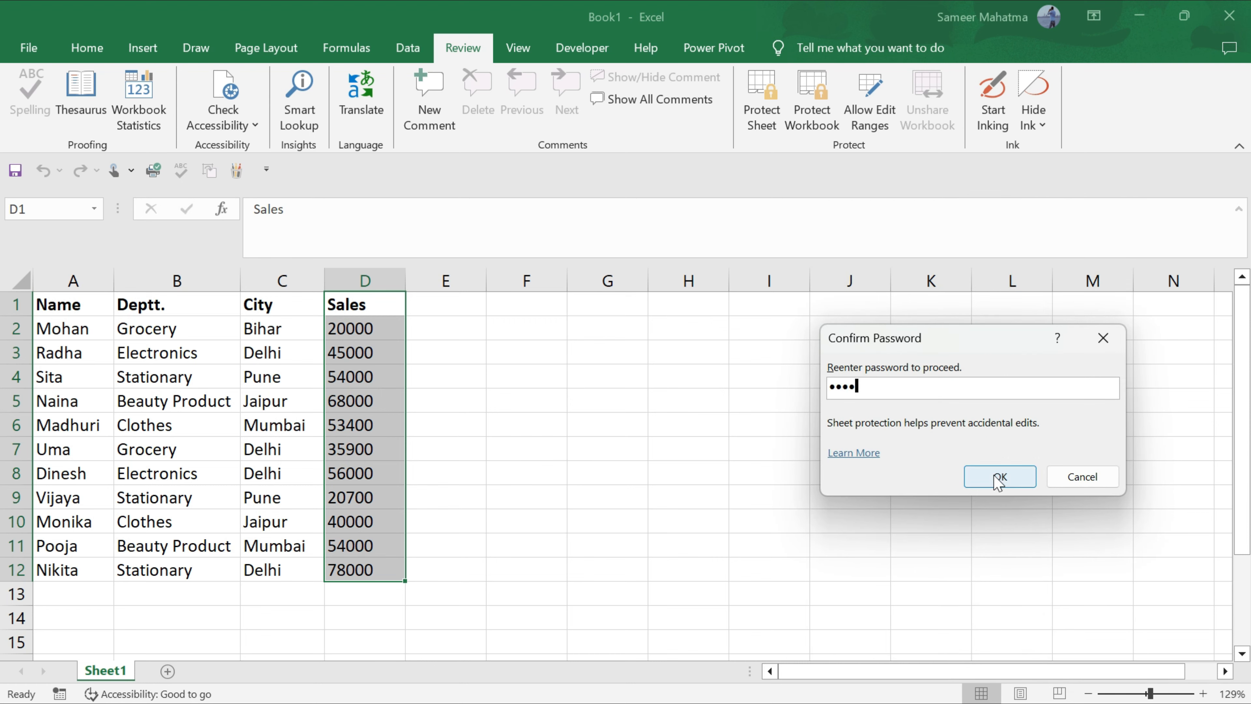
Test editing D2, cancel the unlock prompt and warning, then enter the Unprotect Sheet password.
left_click(688, 376)
left_click(355, 329)
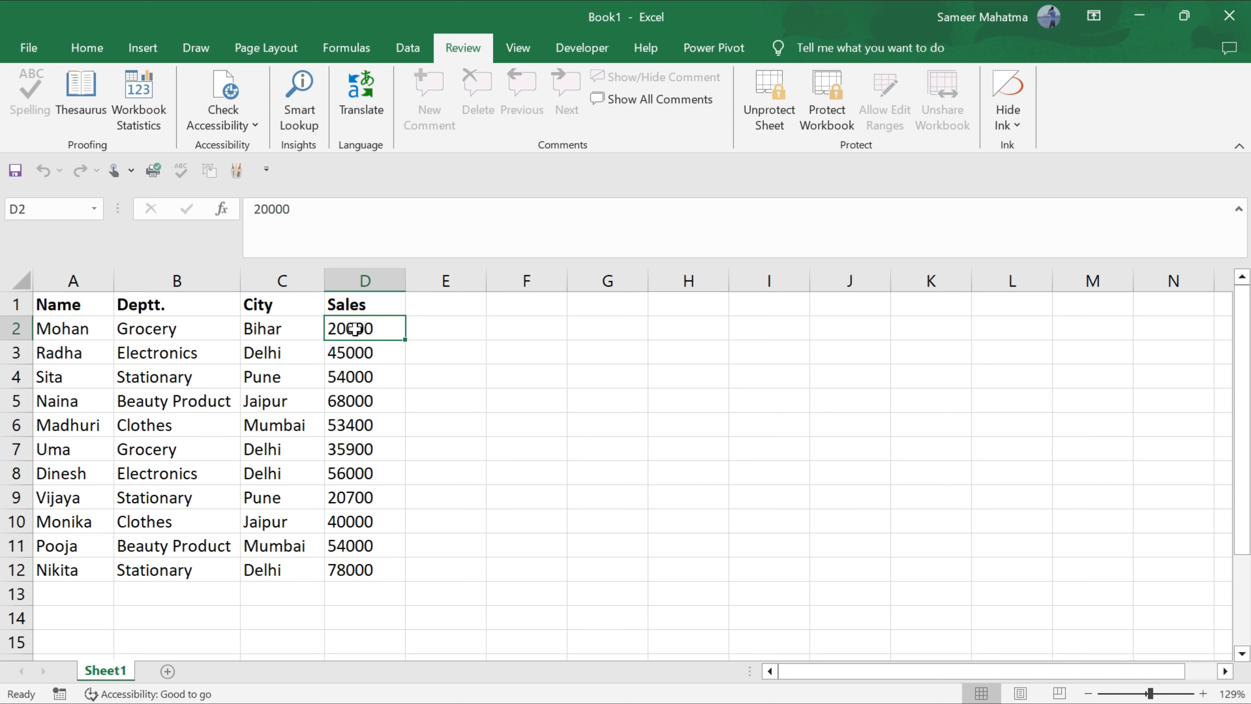
type("123")
key("BackSpace")
key("BackSpace")
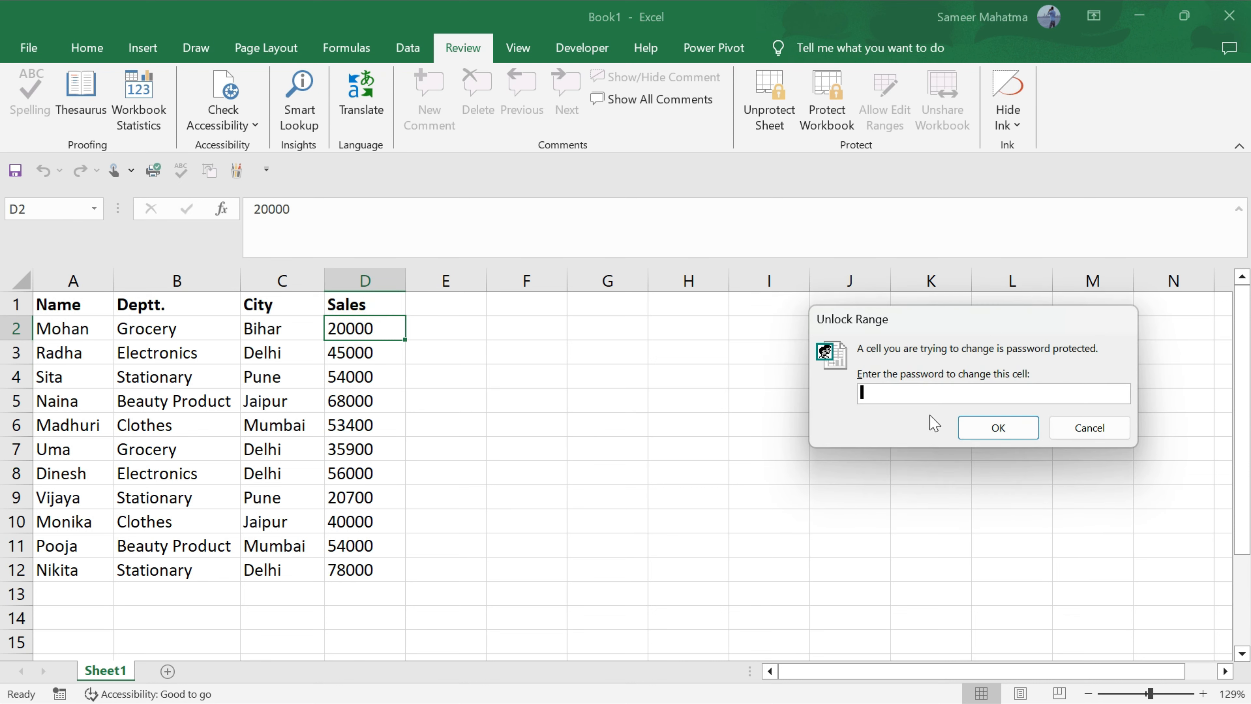
key("Escape")
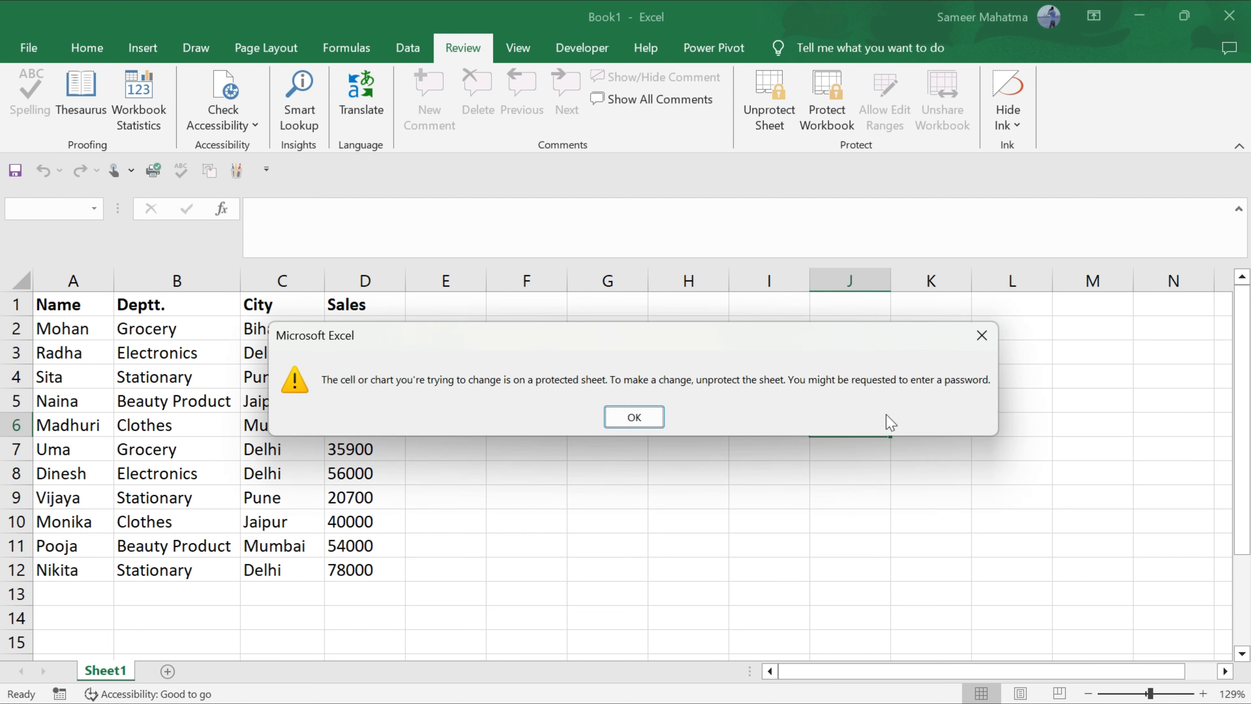
left_click(981, 336)
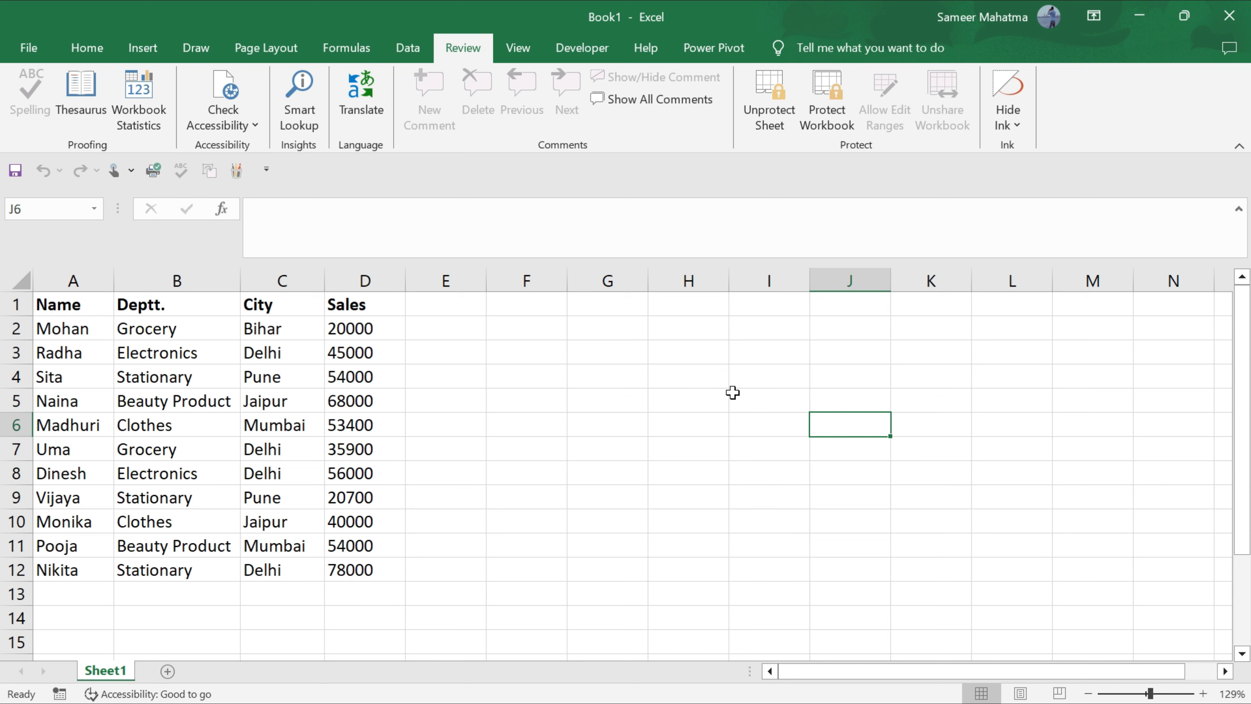
left_click(775, 124)
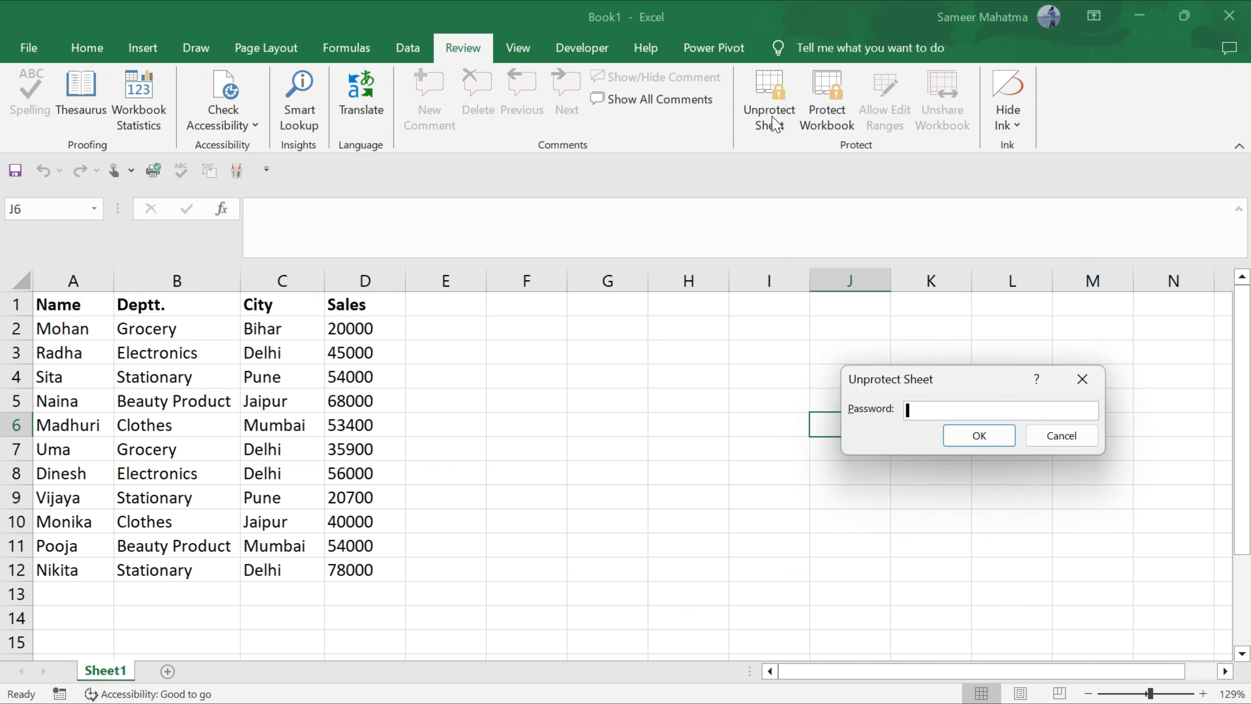
type("123456")
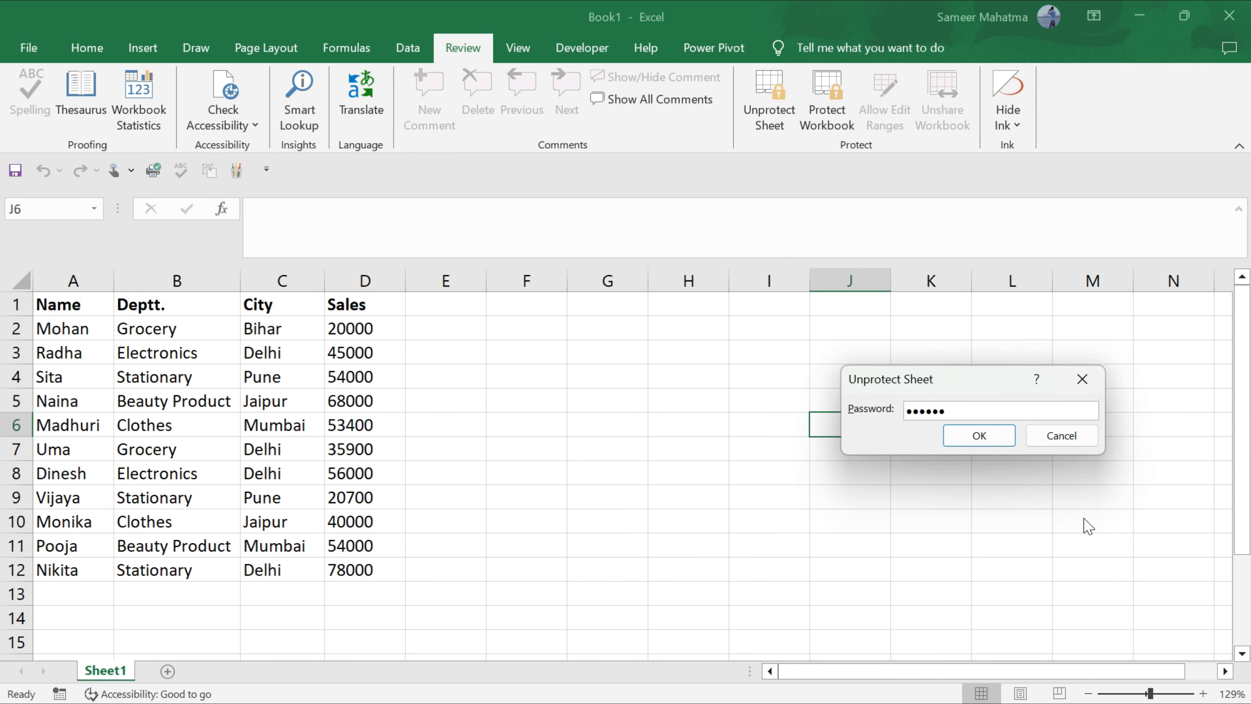
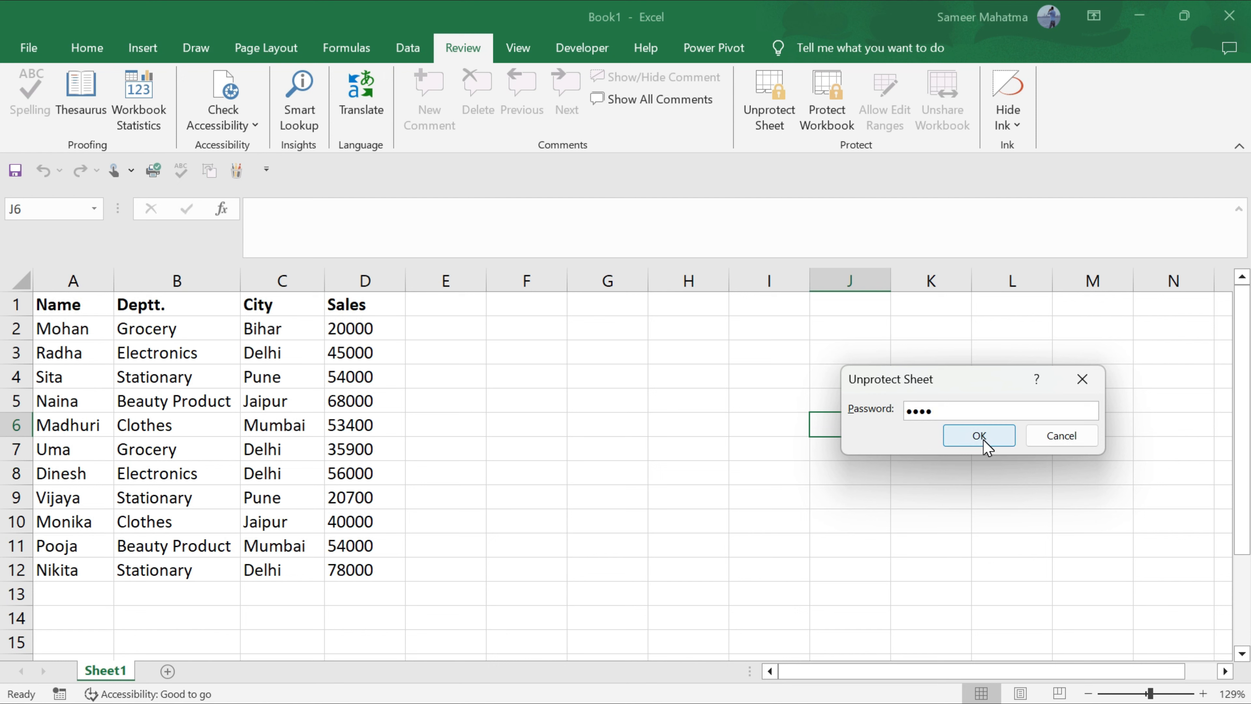
Confirm the Unprotect Sheet password, then select an empty cell on the now-editable sheet.
left_click(984, 443)
left_click(689, 339)
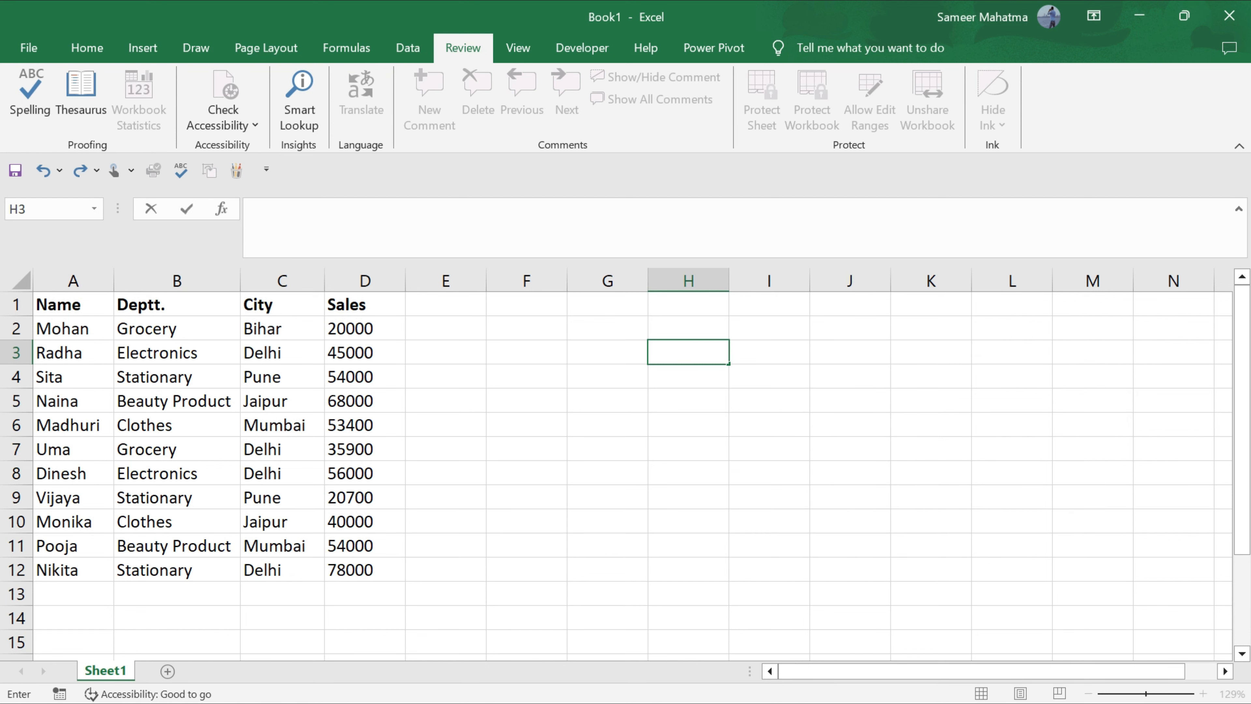
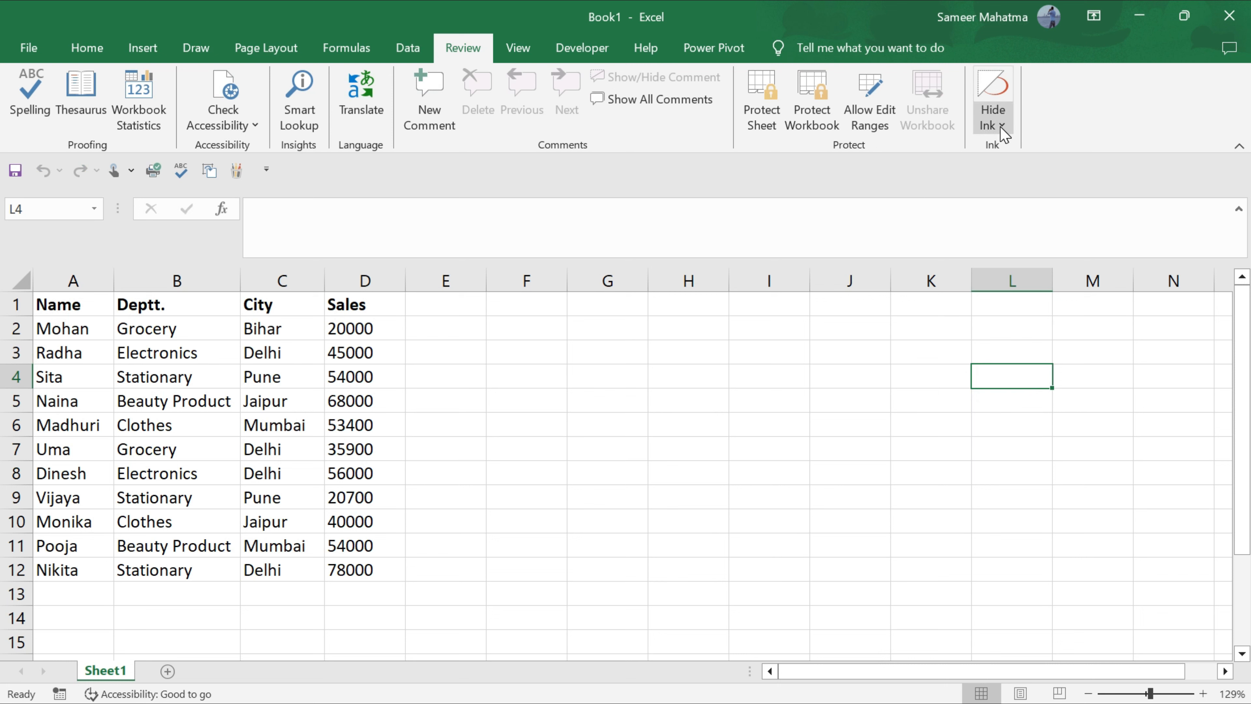
Draw a purple pencil scribble across columns F–H beside the sales table.
left_click(1002, 126)
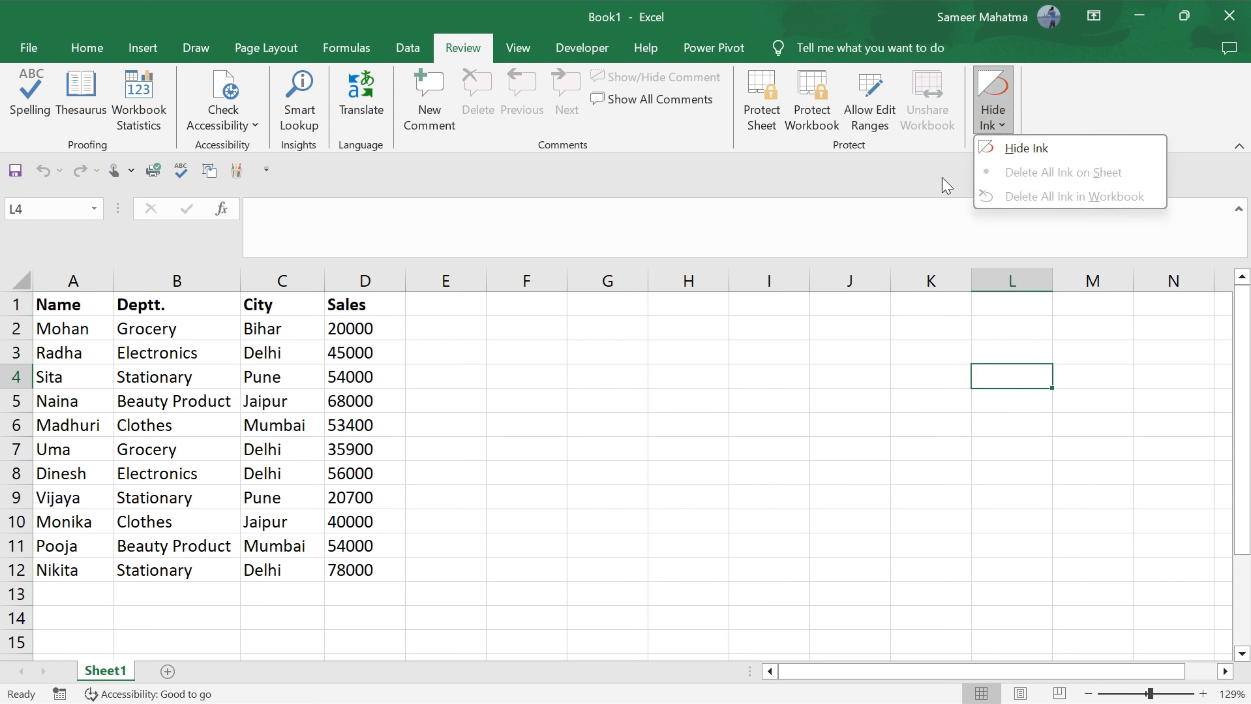
left_click(852, 211)
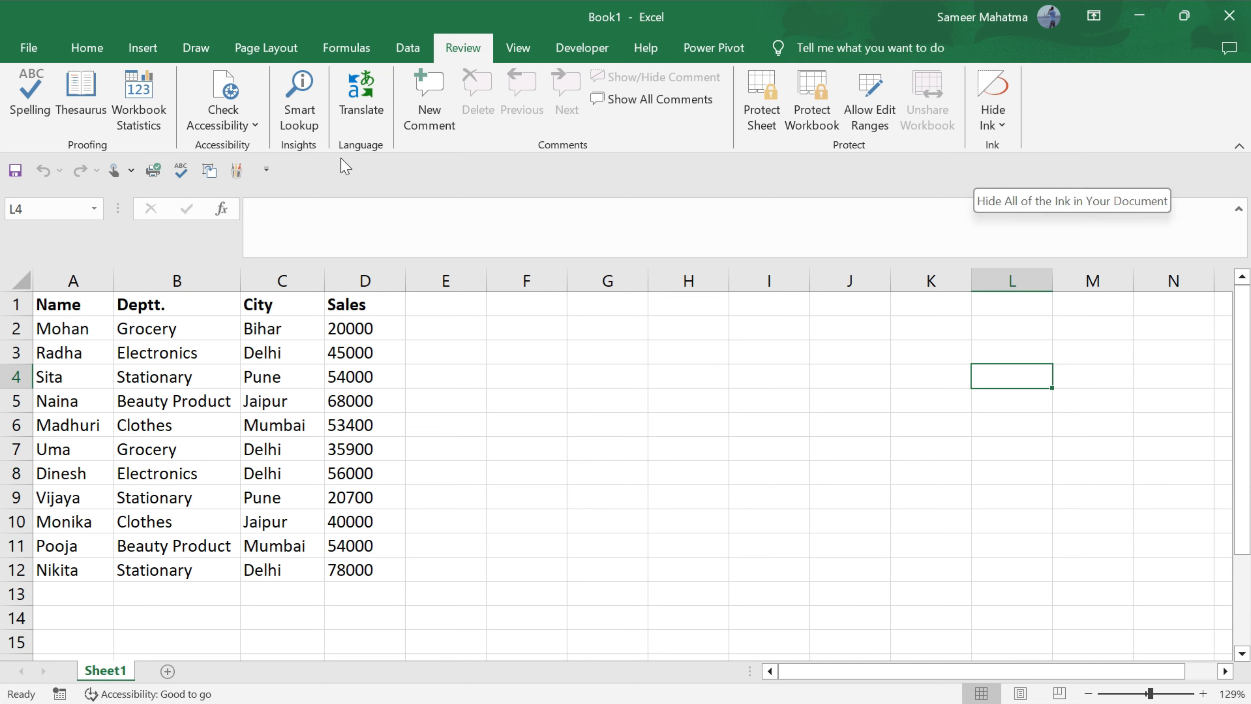
left_click(200, 47)
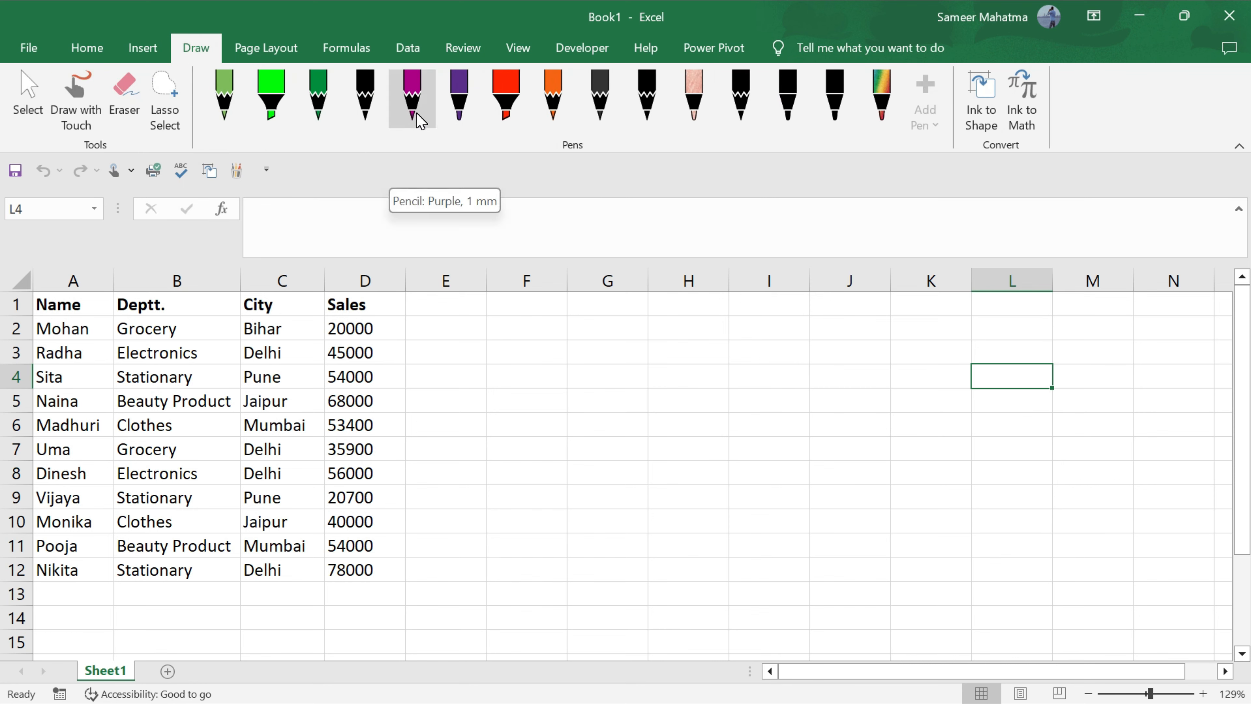
left_click(412, 99)
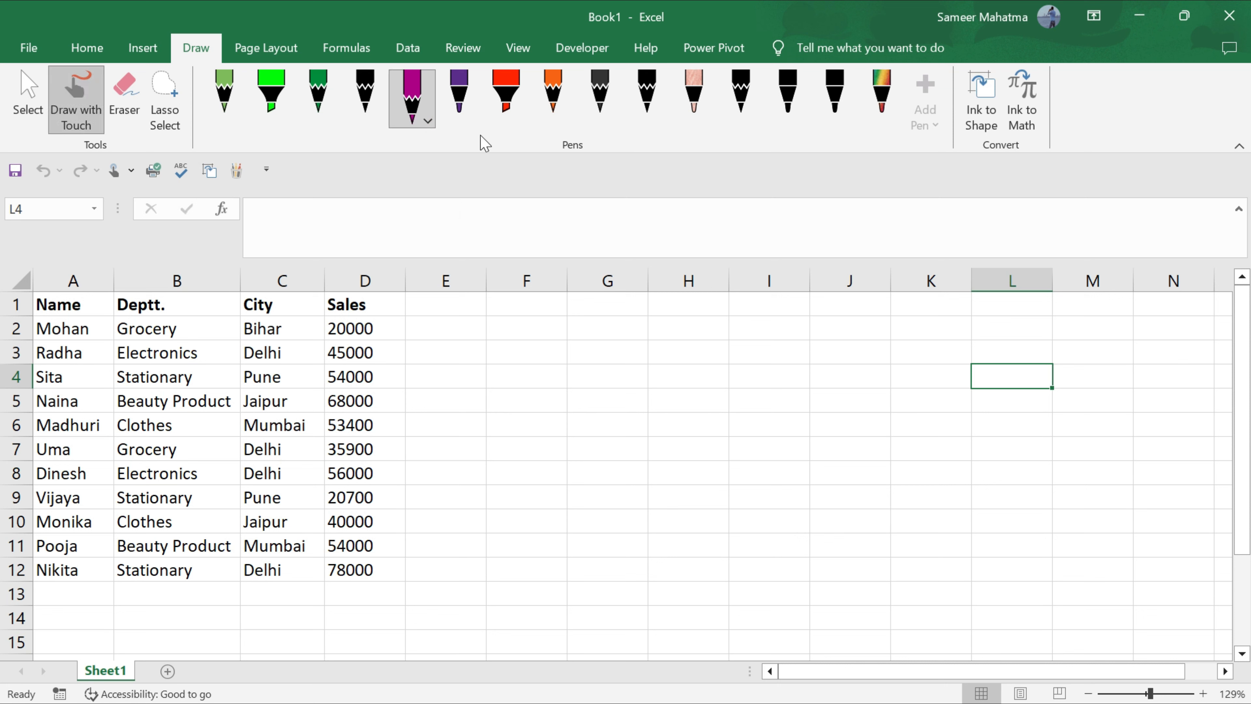
mouse_move(561, 352)
left_mouse_down()
mouse_move(678, 418)
mouse_move(701, 374)
mouse_move(810, 419)
mouse_move(833, 320)
mouse_move(778, 355)
mouse_move(640, 364)
left_mouse_up()
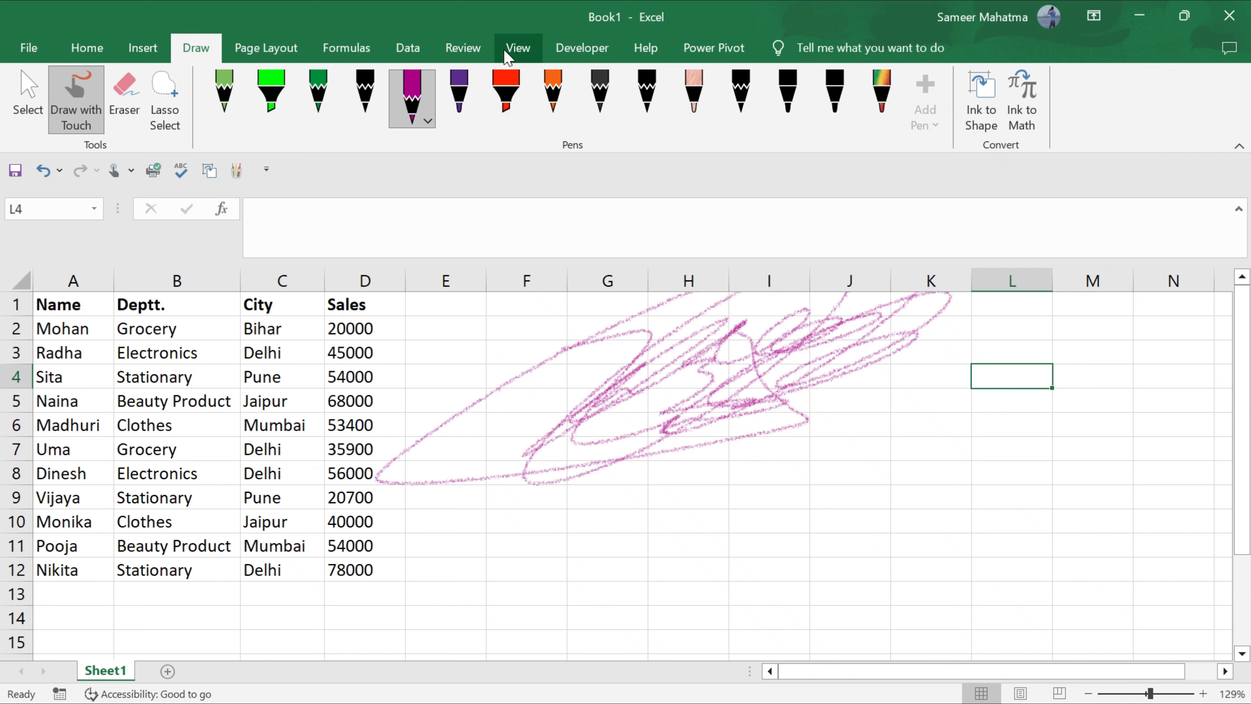
left_click(487, 50)
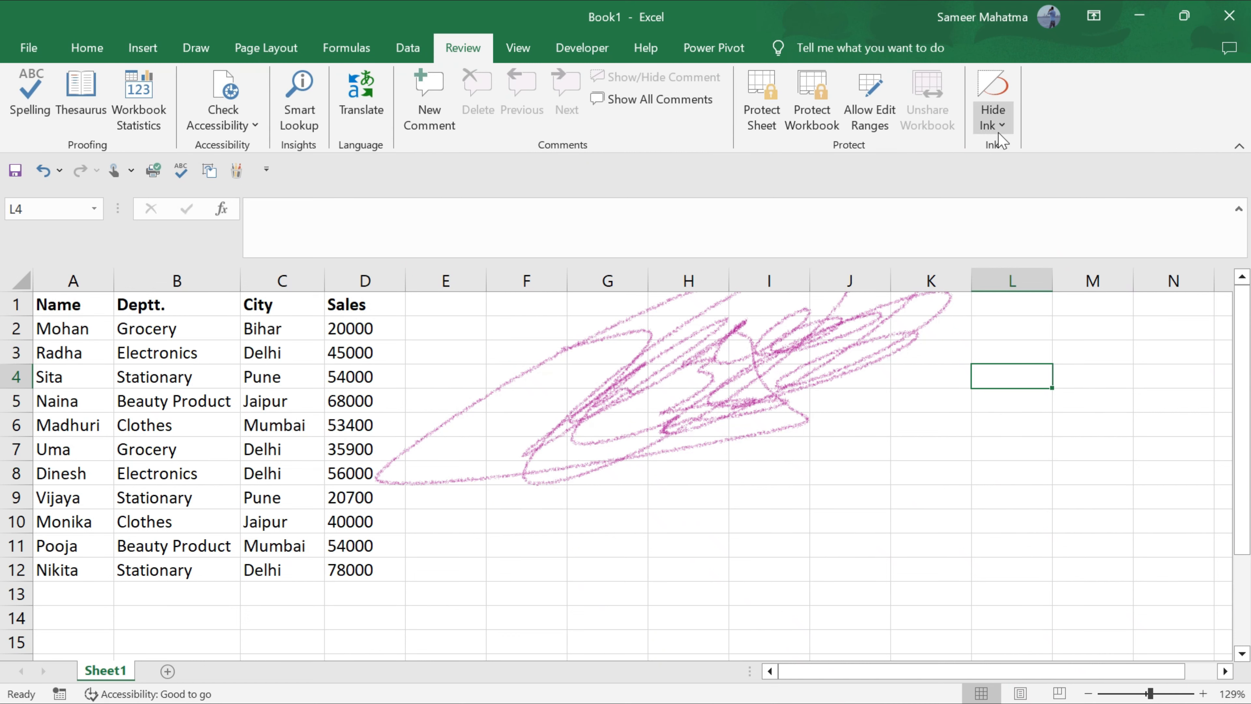
Hide all ink, then draw a thick red pen stroke across columns H–M.
left_click(993, 109)
left_click(1023, 148)
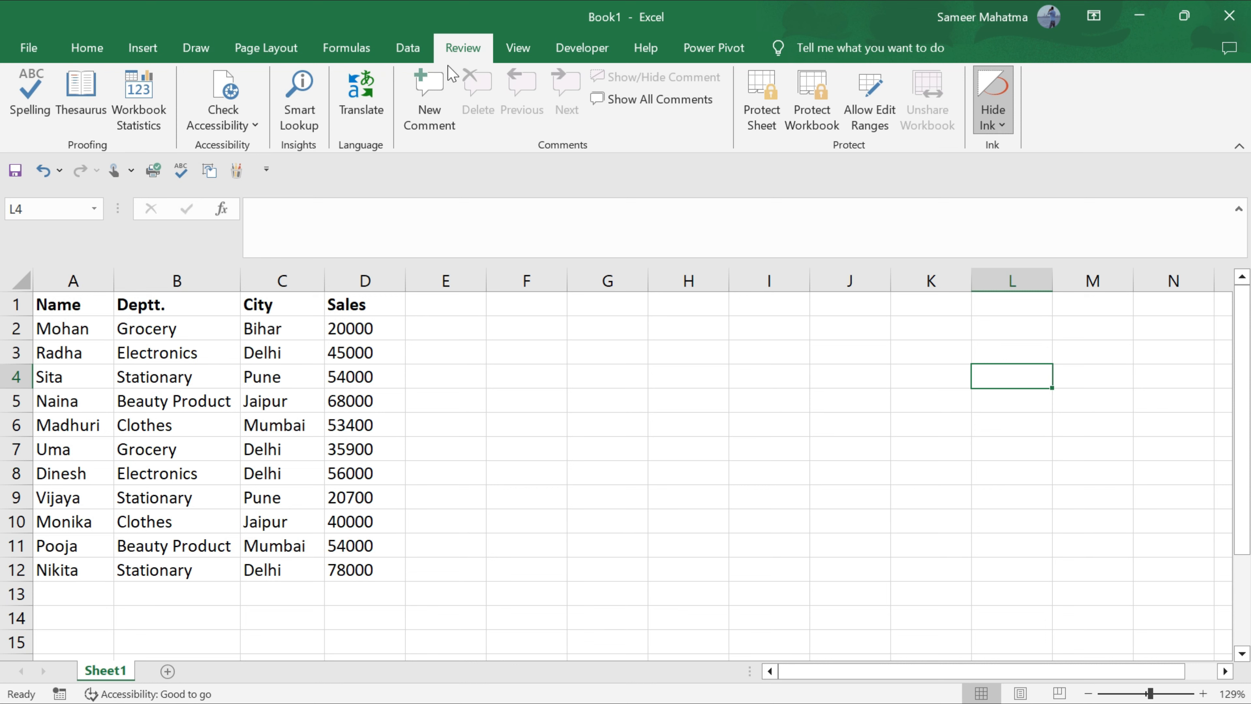
left_click(197, 47)
left_click(506, 94)
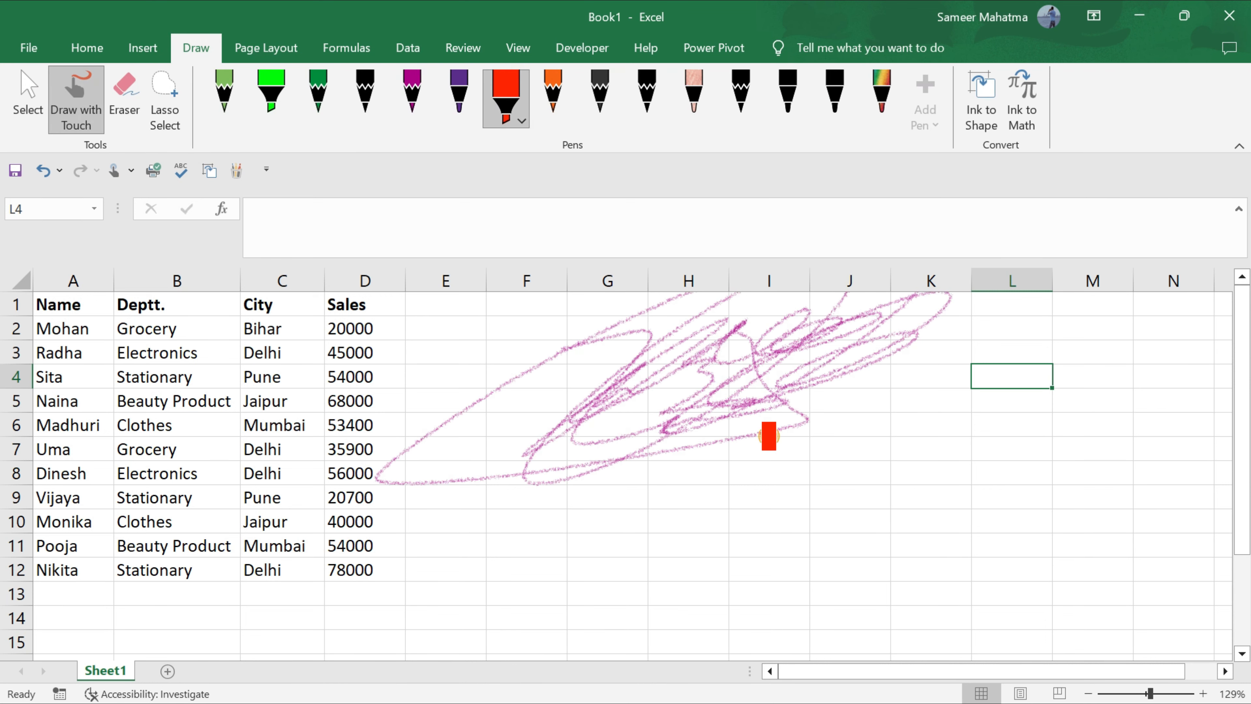
mouse_move(768, 437)
left_mouse_down()
mouse_move(761, 488)
mouse_move(665, 567)
mouse_move(844, 494)
mouse_move(807, 426)
mouse_move(640, 591)
left_mouse_up()
left_click(462, 57)
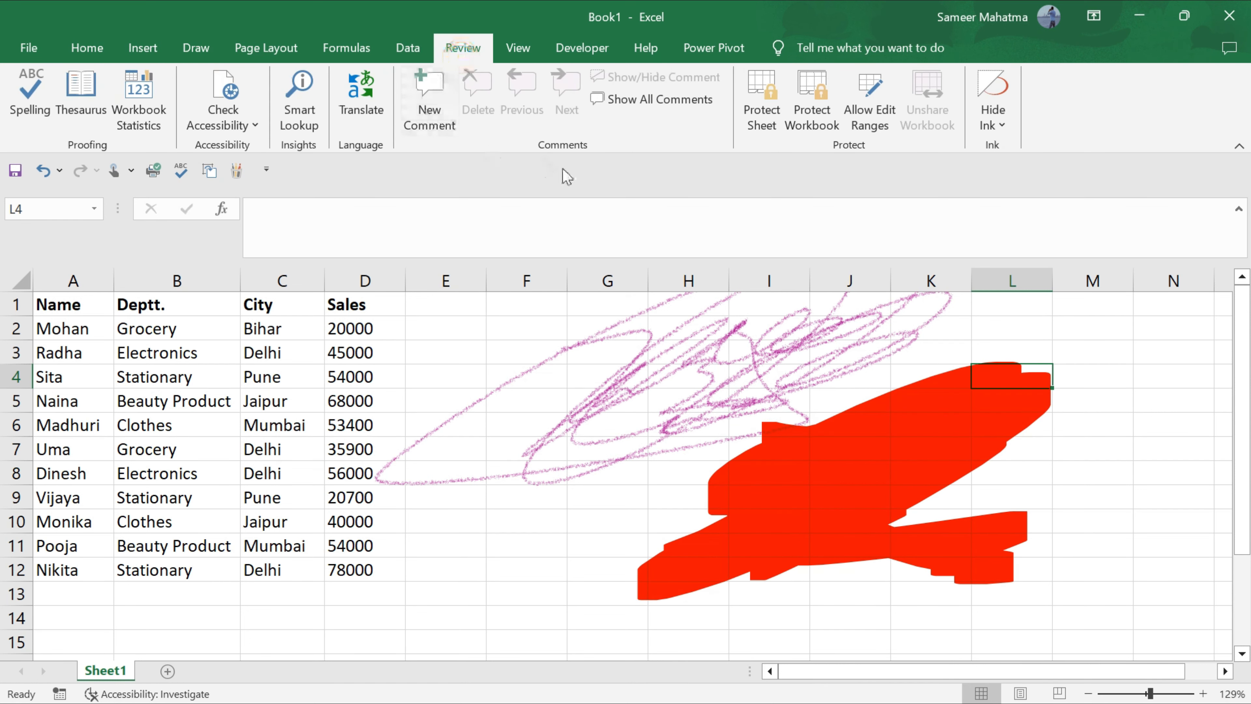
Hide the ink again and add a light-green pencil scribble over columns F–H.
left_click(994, 118)
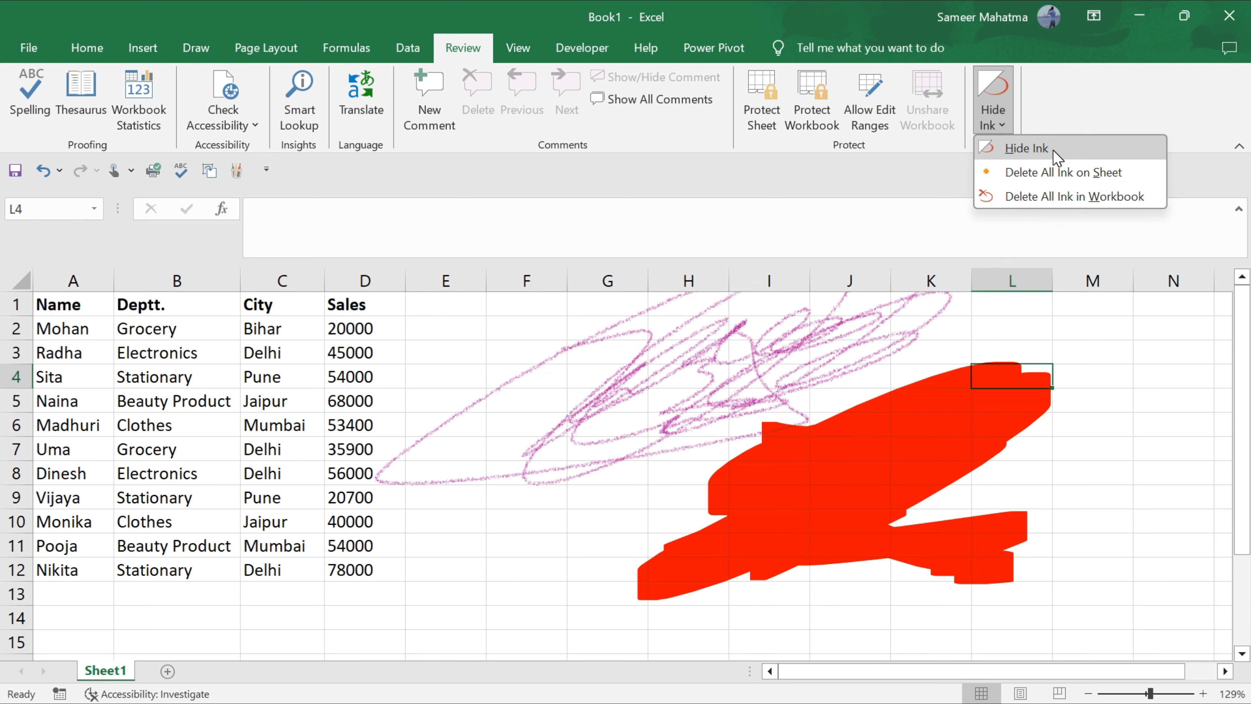
left_click(1027, 148)
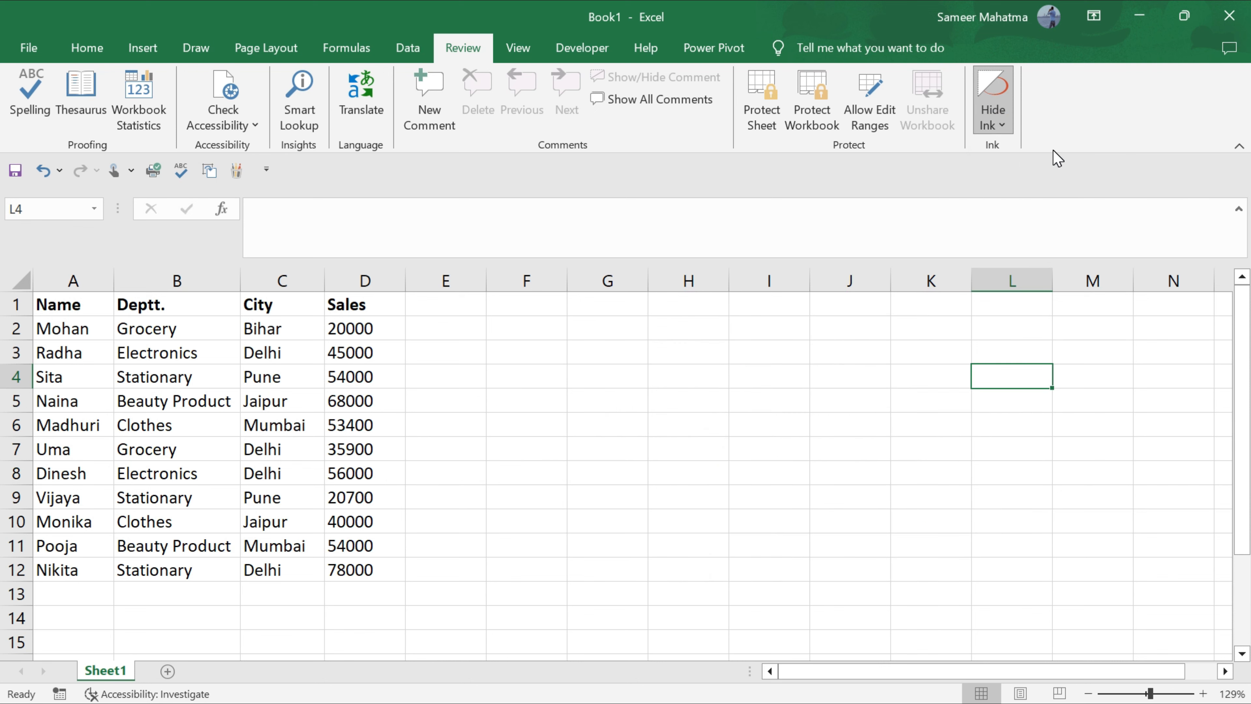
left_click(188, 57)
left_click(231, 101)
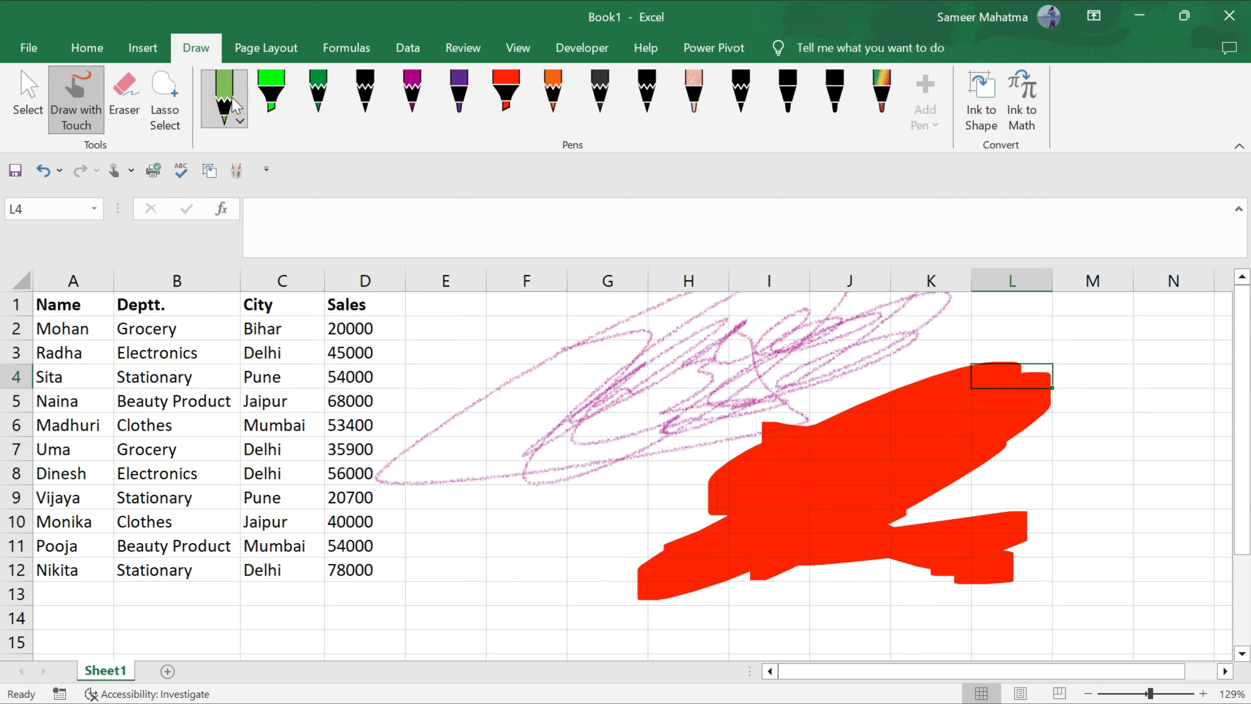
mouse_move(623, 458)
left_mouse_down()
mouse_move(589, 560)
mouse_move(641, 507)
mouse_move(606, 537)
mouse_move(660, 527)
left_mouse_up()
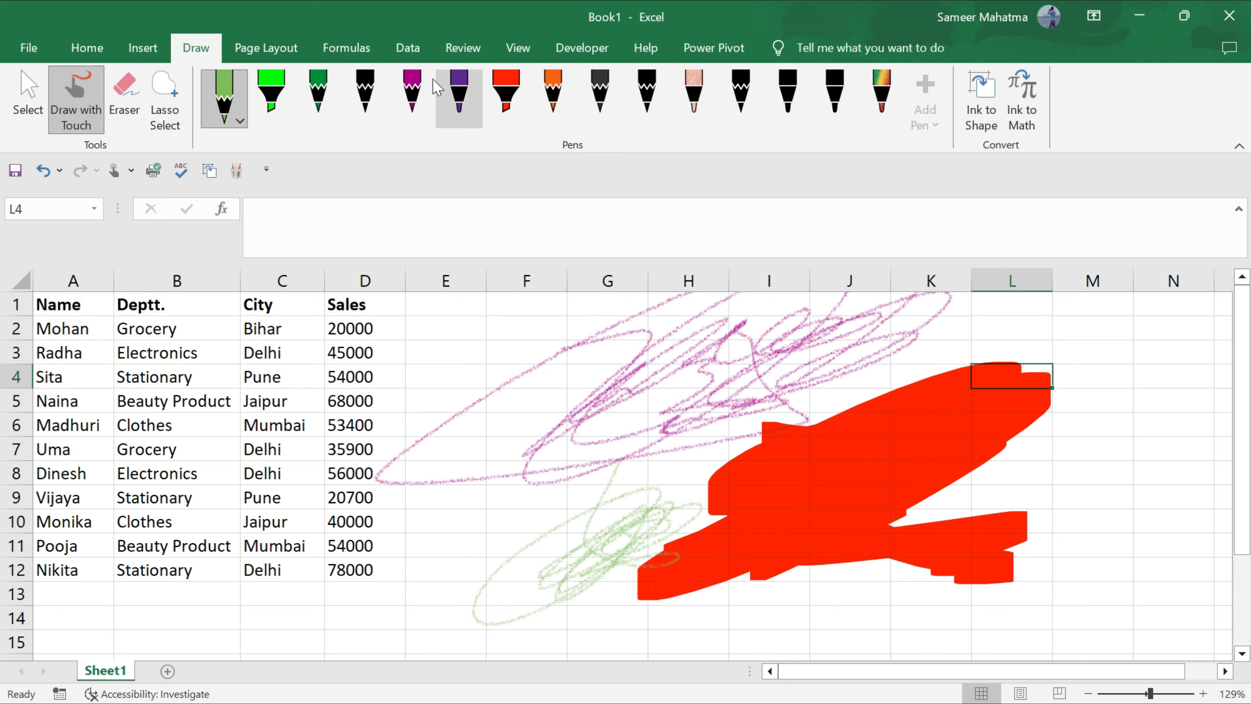
left_click(448, 60)
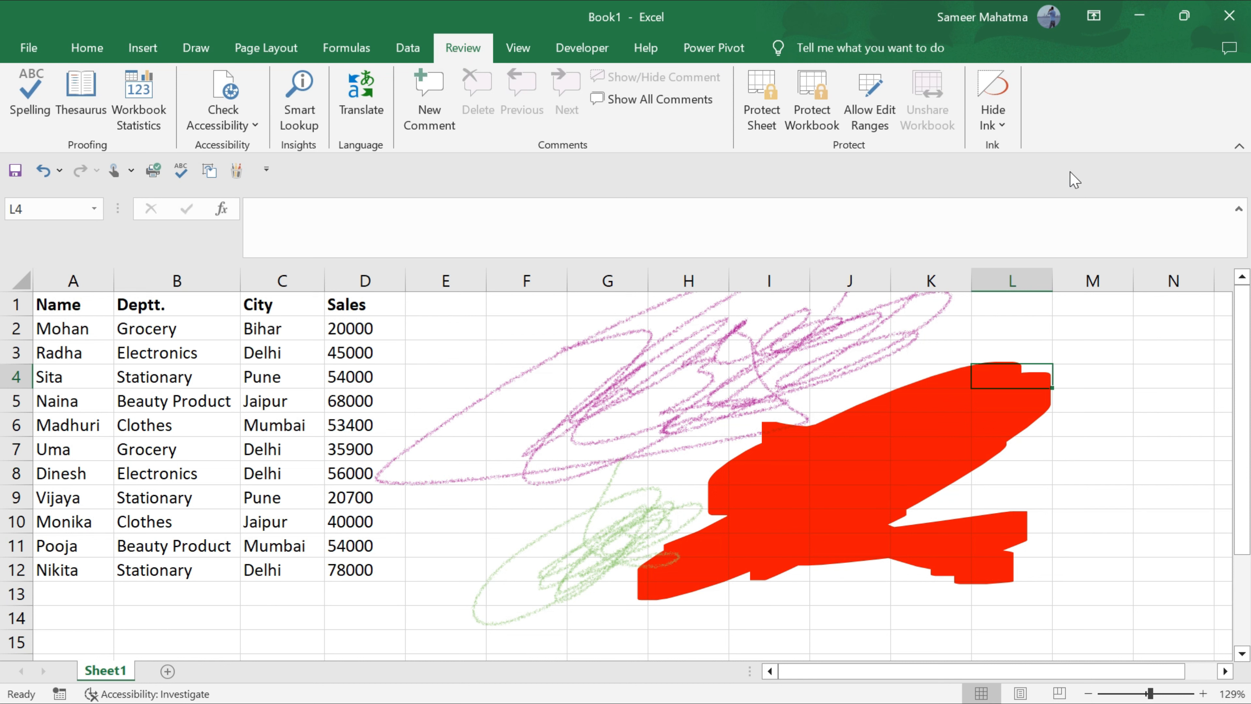
left_click(993, 116)
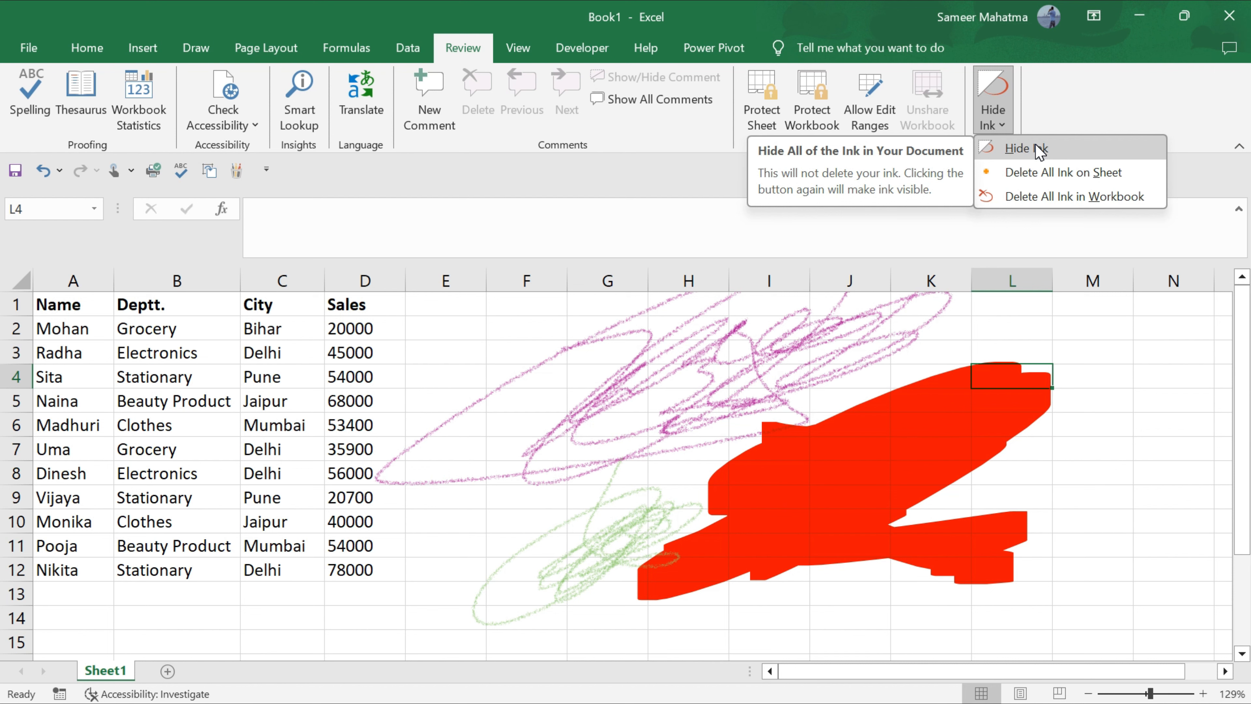
Use Delete All Ink on Sheet to clear every stroke, then show the View ribbon.
left_click(1068, 178)
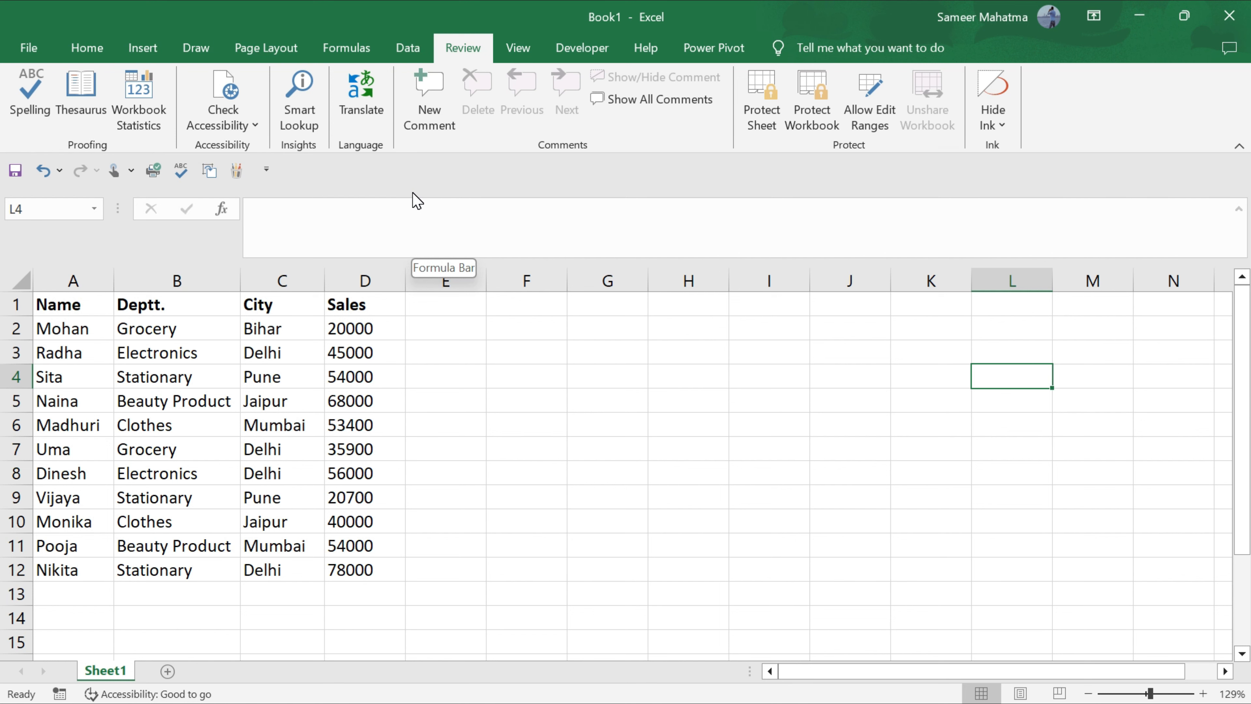
left_click(532, 47)
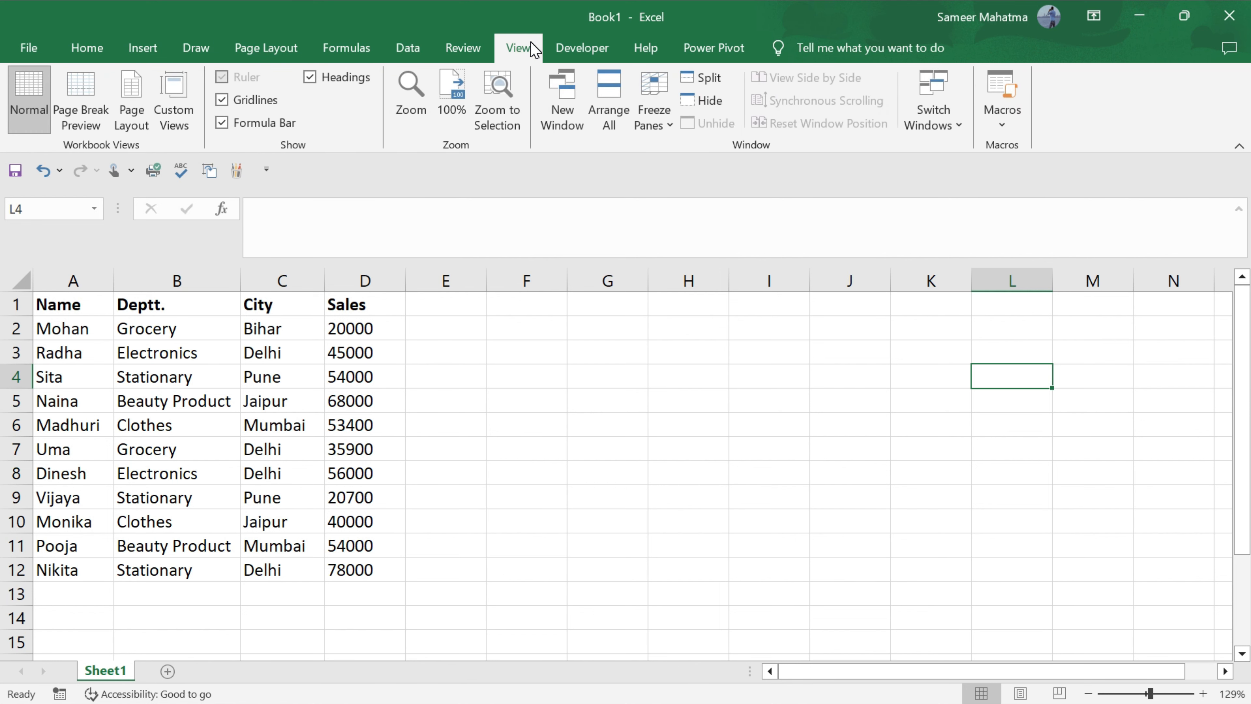